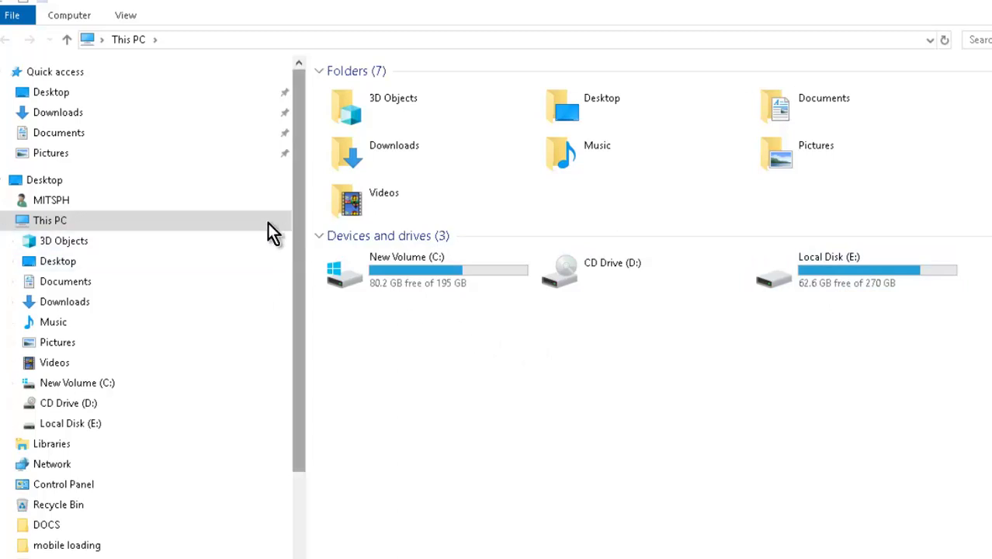
- Open the Documents folder and inspect the drive in its storage location path, leaving its properties unchanged
{"action": "left_click", "coordinate": [60, 136]}
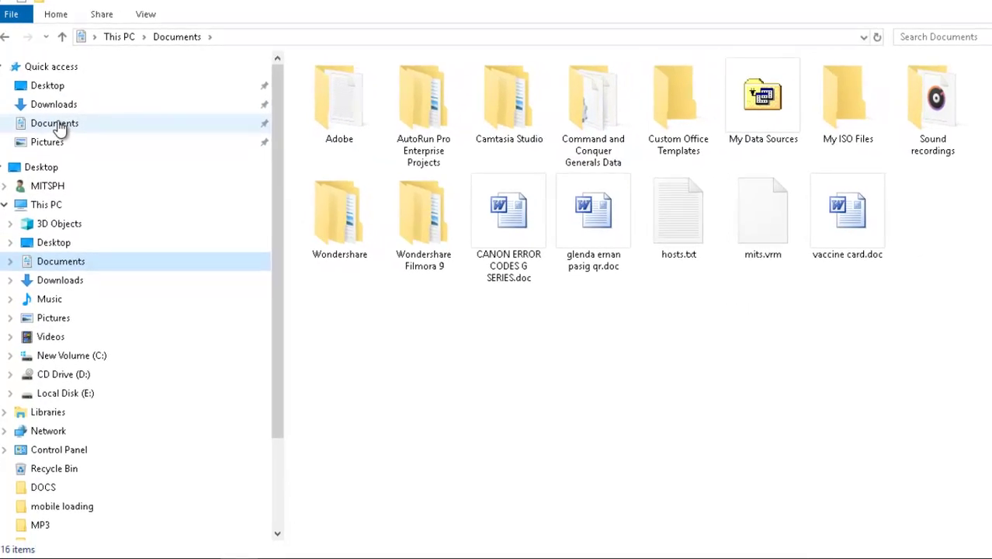
{"action": "right_click", "coordinate": [60, 129]}
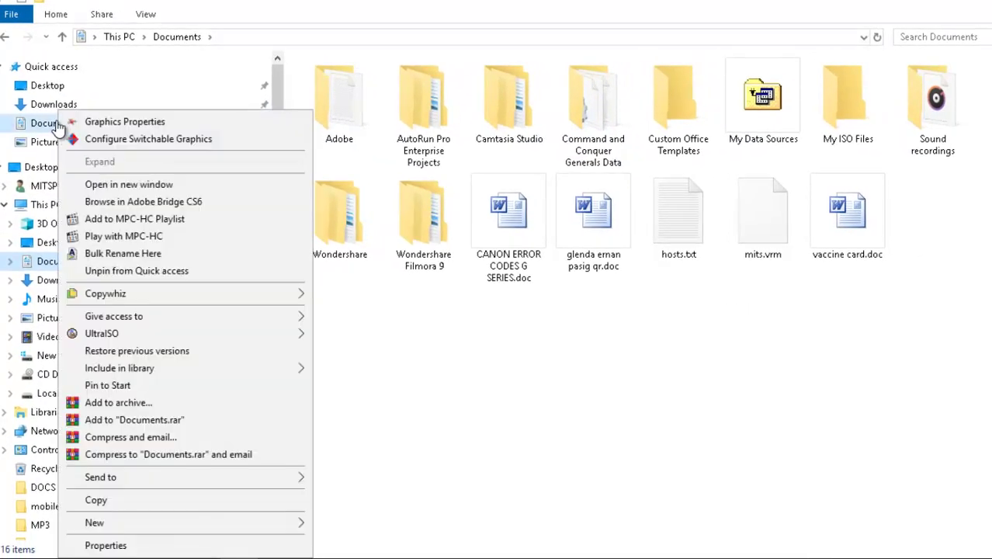
{"action": "left_click", "coordinate": [105, 546]}
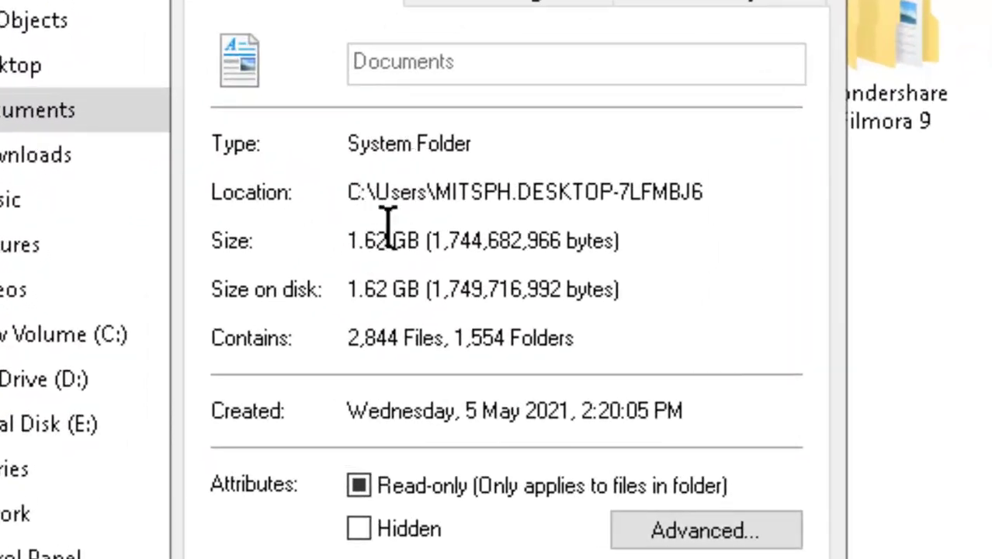
{"action": "left_click", "coordinate": [330, 31]}
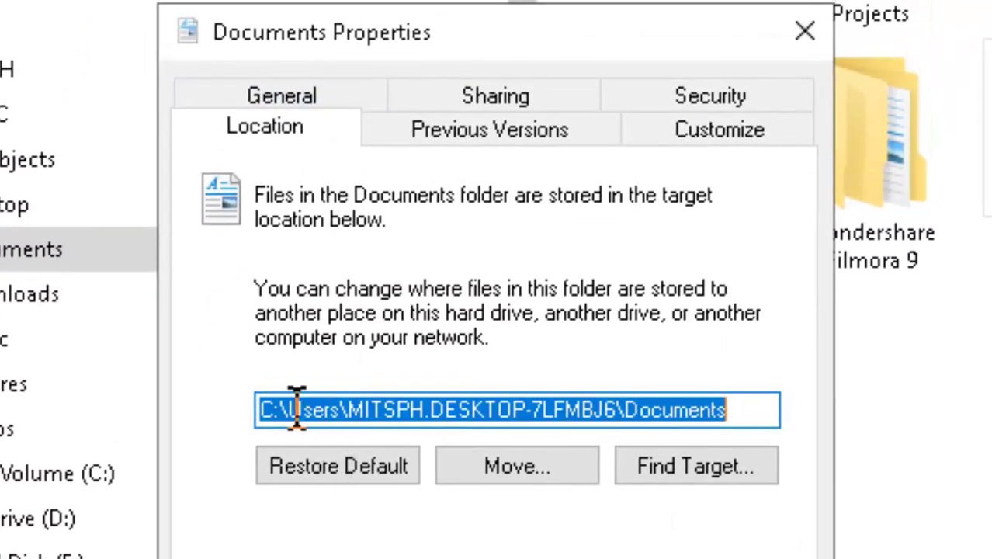
{"action": "left_click", "coordinate": [288, 408]}
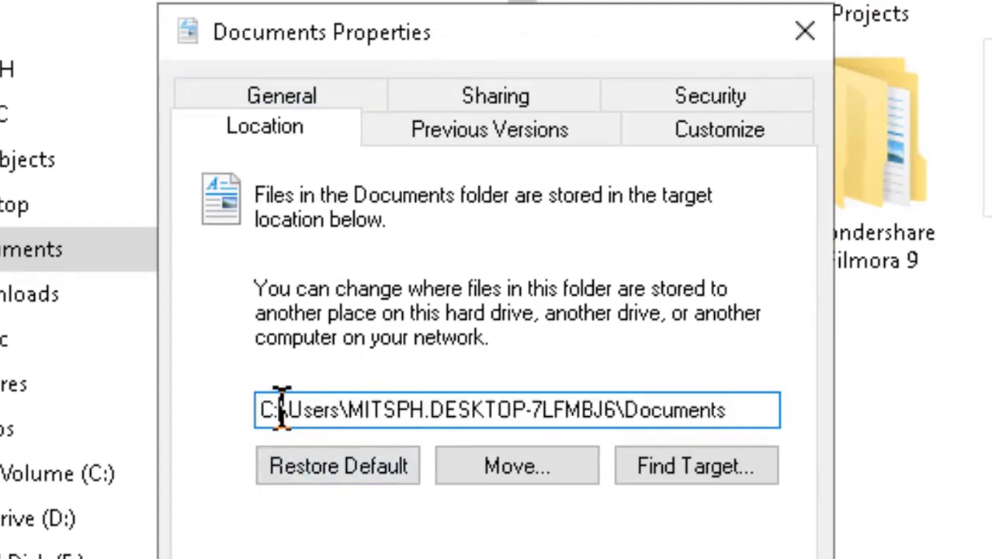
{"action": "left_click_drag", "start_coordinate": [281, 407], "coordinate": [257, 410]}
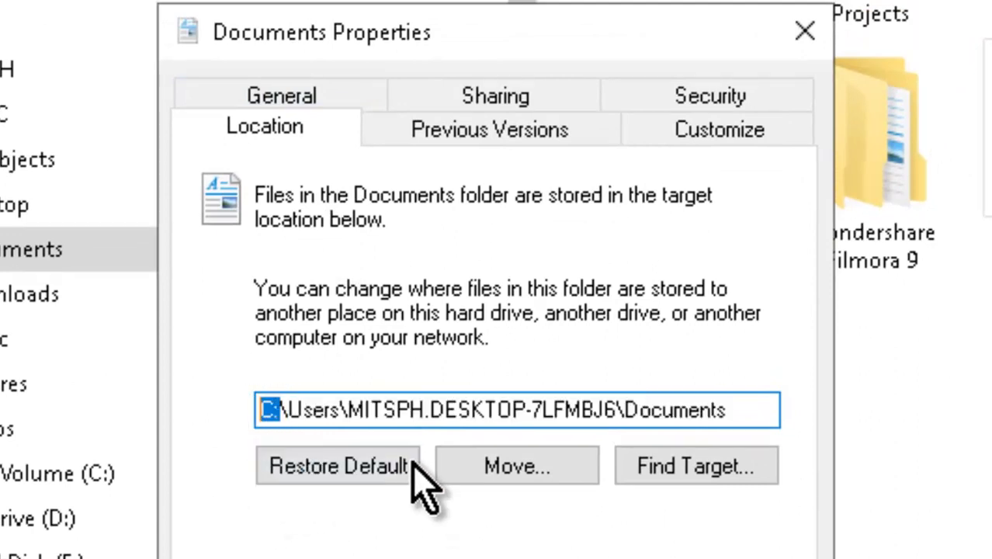
{"action": "left_click", "coordinate": [310, 410]}
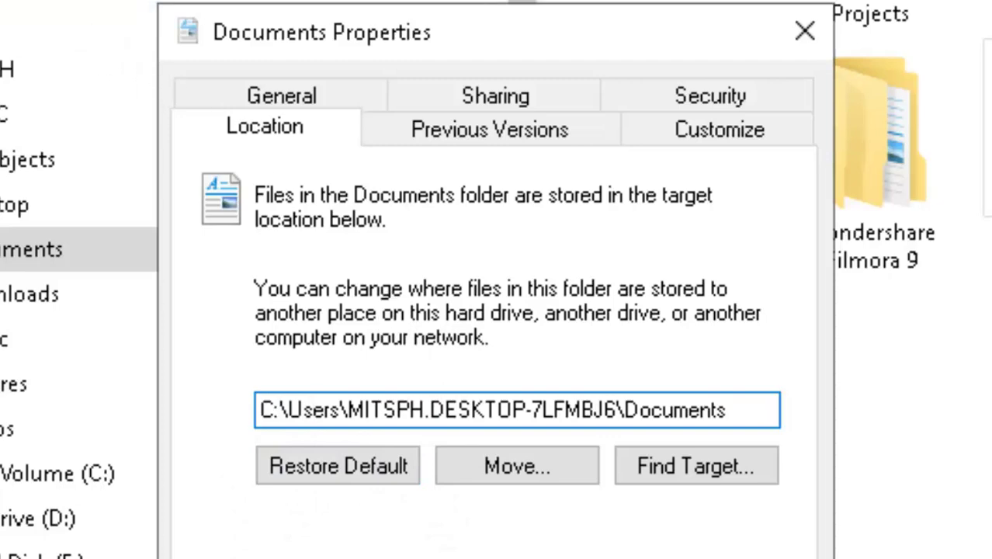
{"action": "key", "text": "Escape"}
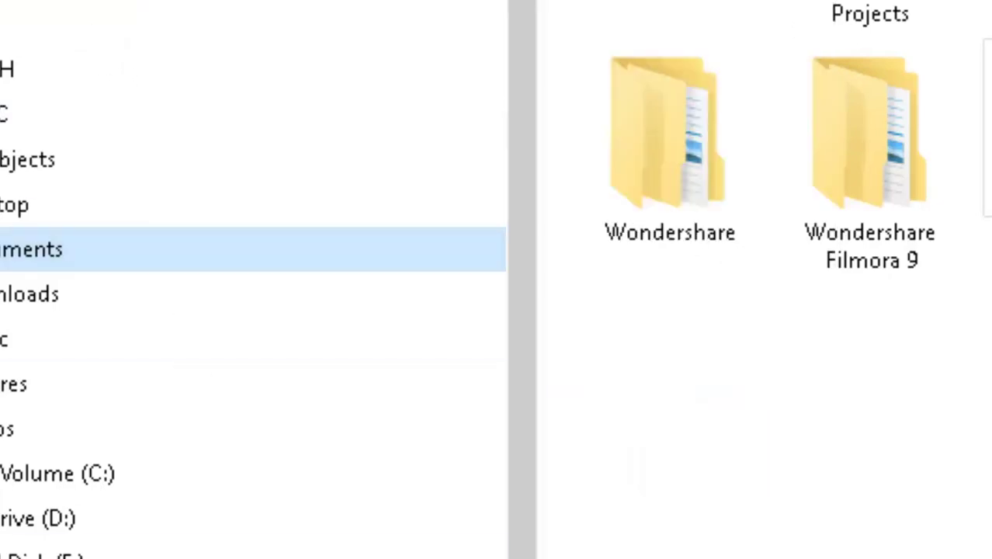
- Check which drive the Downloads folder is stored on in its location properties, without changing anything
{"action": "right_click", "coordinate": [53, 35]}
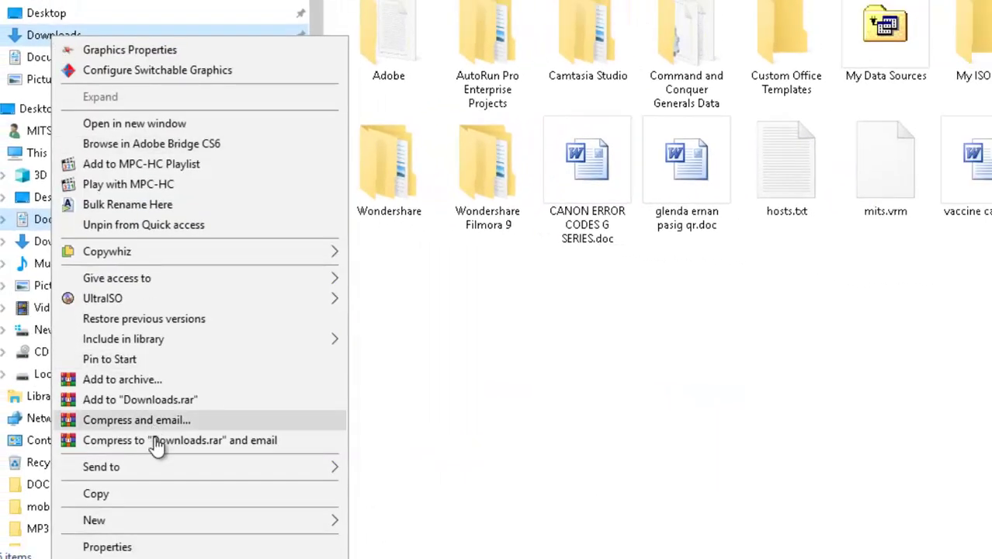
{"action": "left_click", "coordinate": [109, 547]}
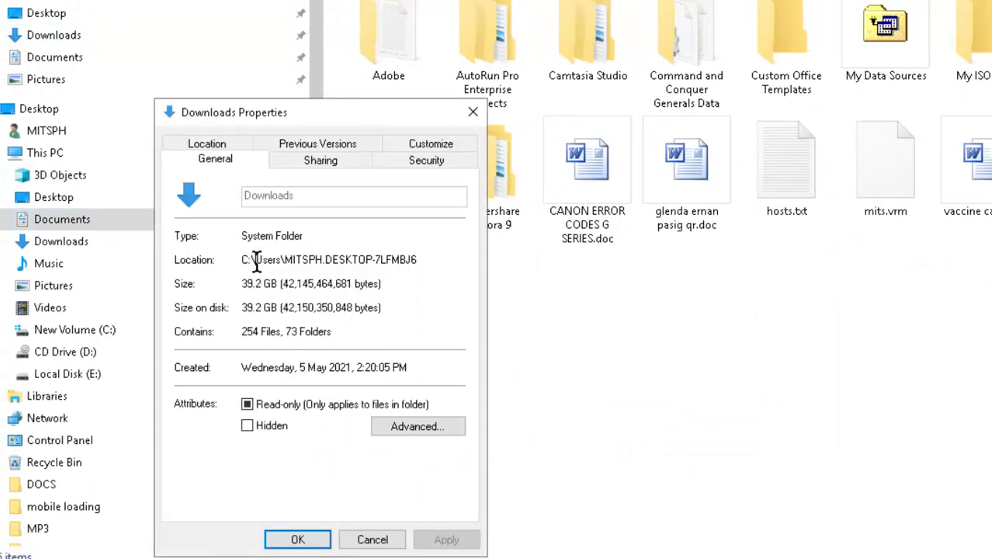
{"action": "left_click_drag", "start_coordinate": [256, 260], "coordinate": [246, 268]}
{"action": "left_click", "coordinate": [220, 148]}
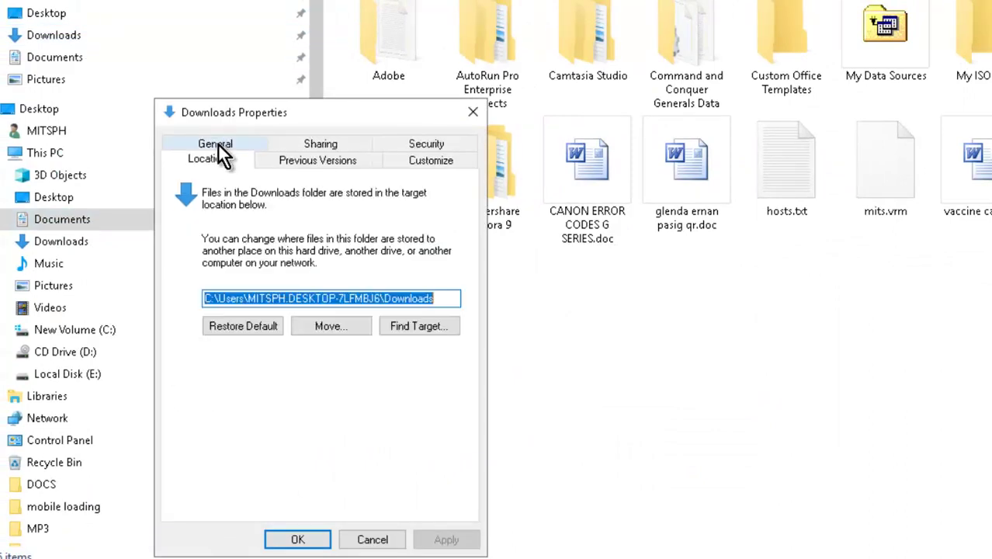
{"action": "left_click", "coordinate": [217, 299]}
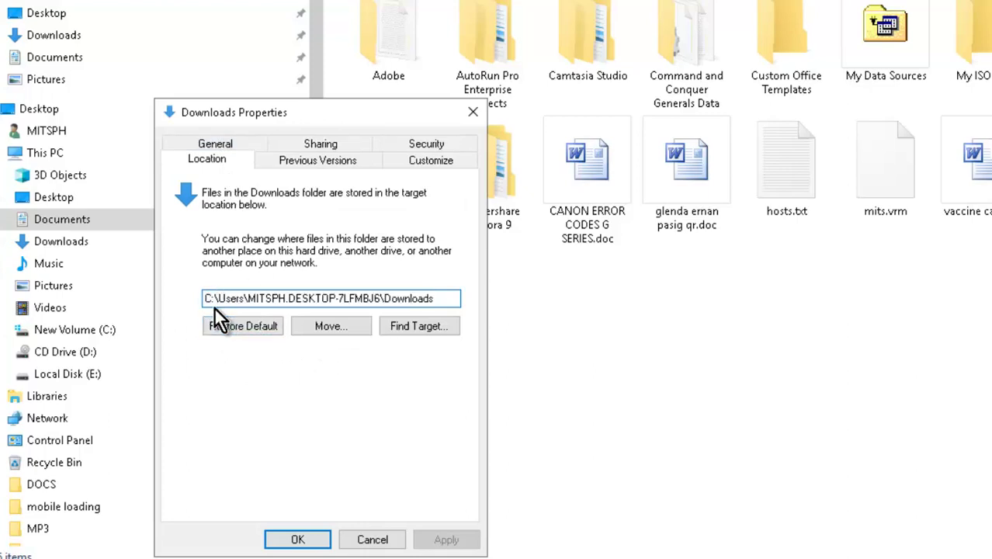
{"action": "left_click", "coordinate": [372, 540]}
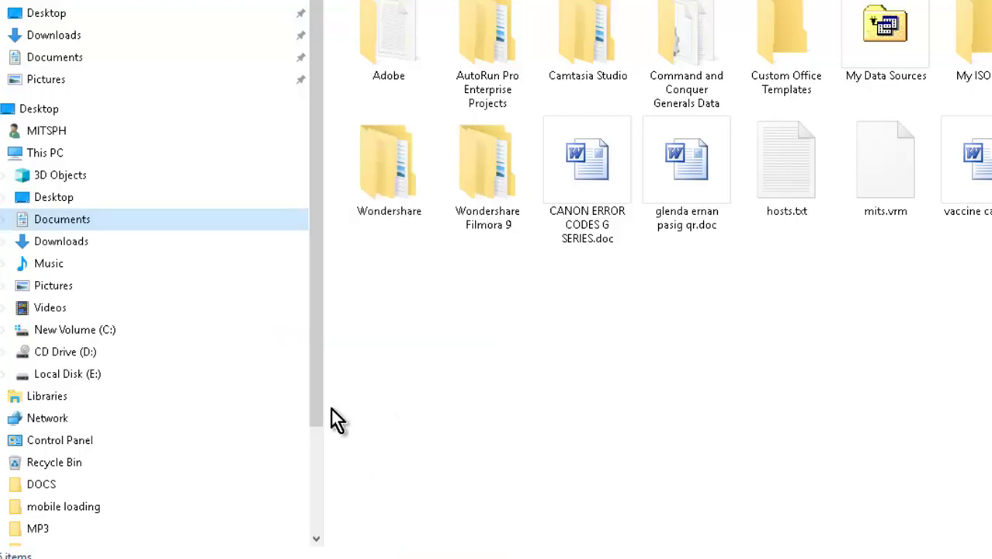
- Check the storage location path in the properties of the Desktop folder
{"action": "right_click", "coordinate": [34, 17]}
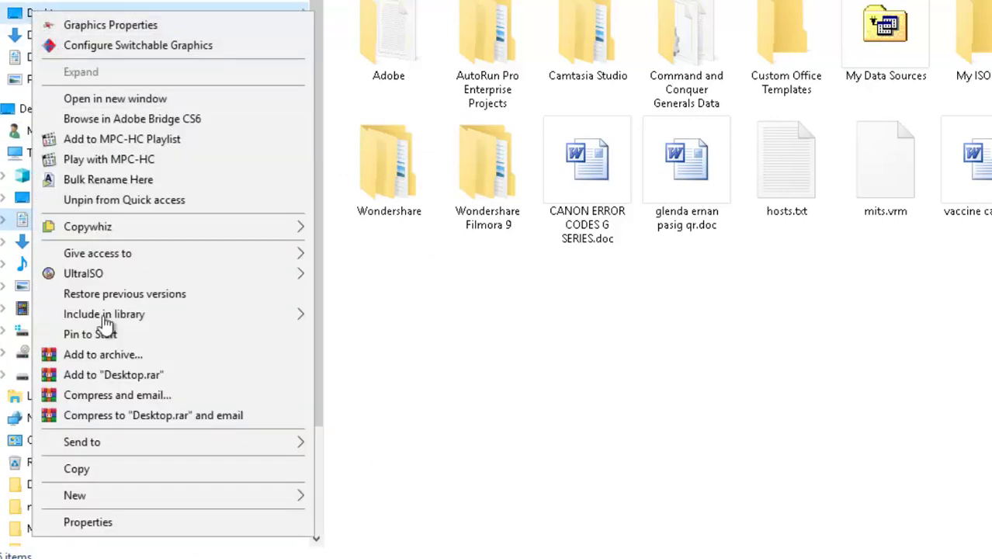
{"action": "left_click", "coordinate": [128, 527]}
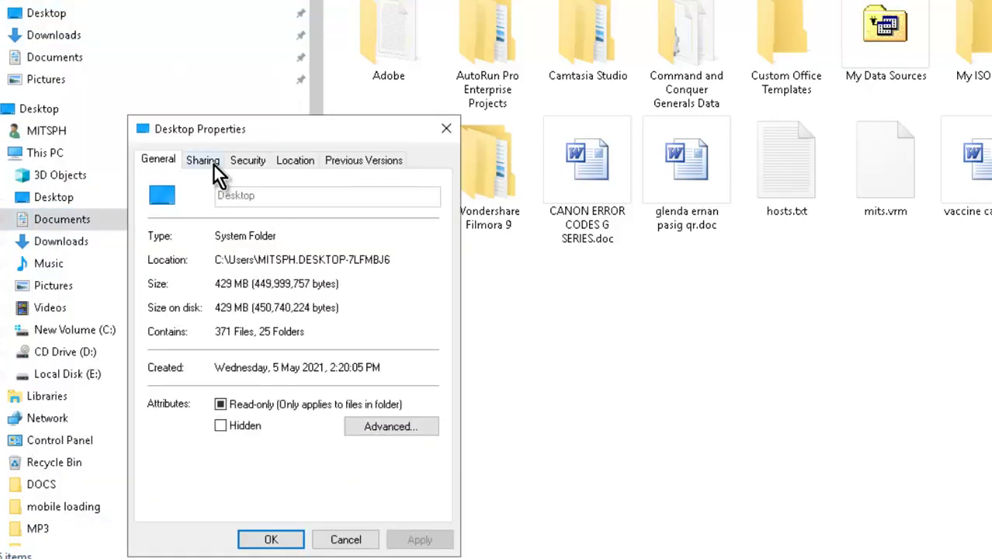
{"action": "left_click", "coordinate": [294, 163]}
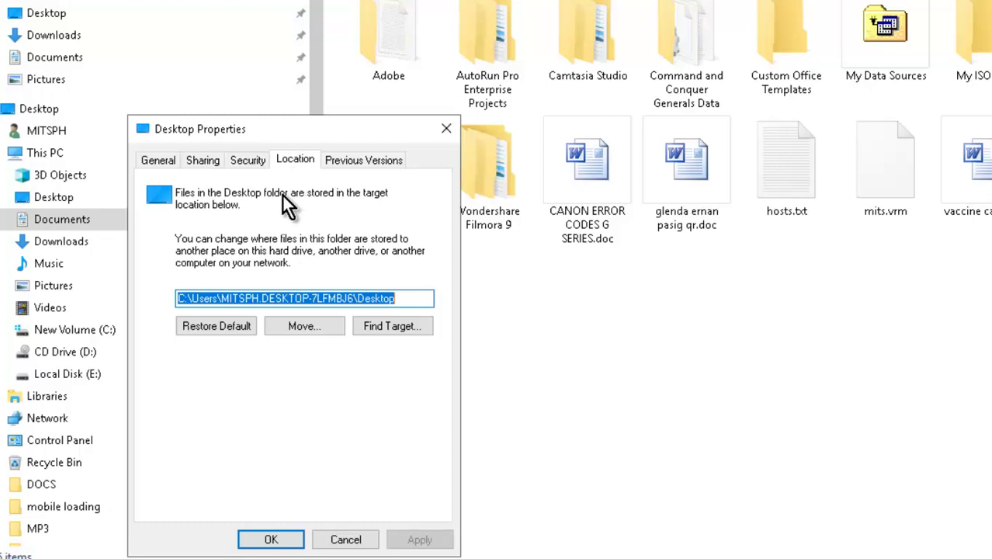
{"action": "left_click", "coordinate": [192, 301]}
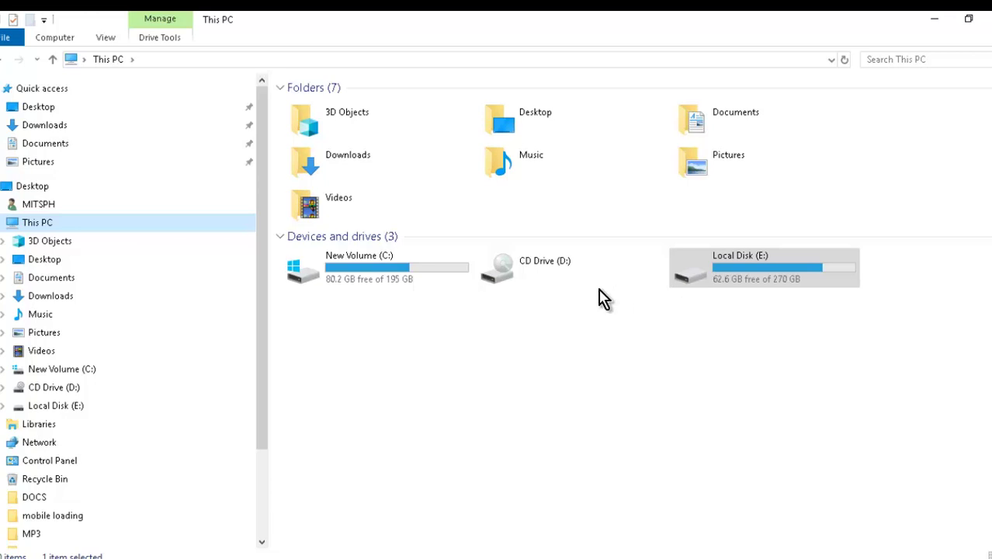
- Open Local Disk (E:) and change the target path in the Desktop folder's location properties to E:\Desktop
{"action": "key", "text": "Return"}
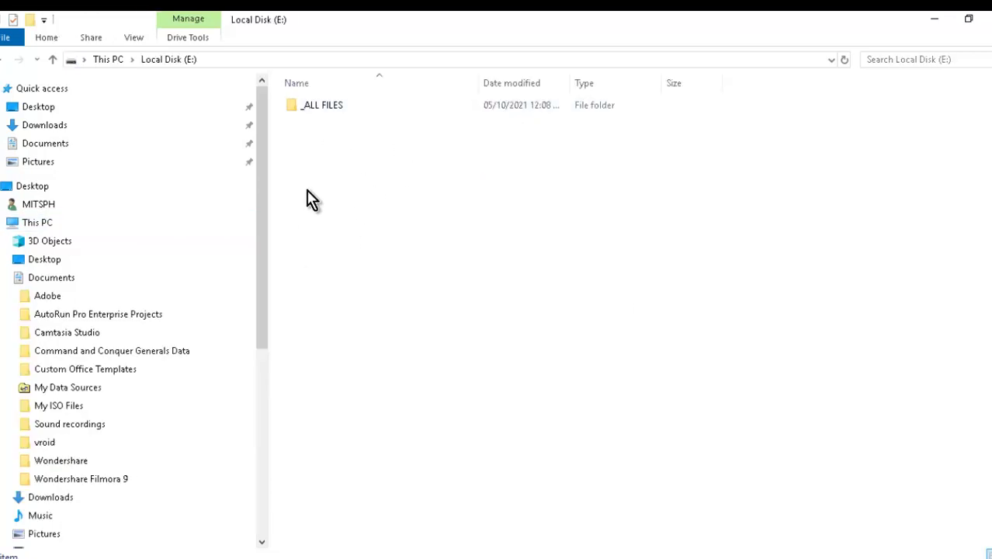
{"action": "right_click", "coordinate": [43, 108]}
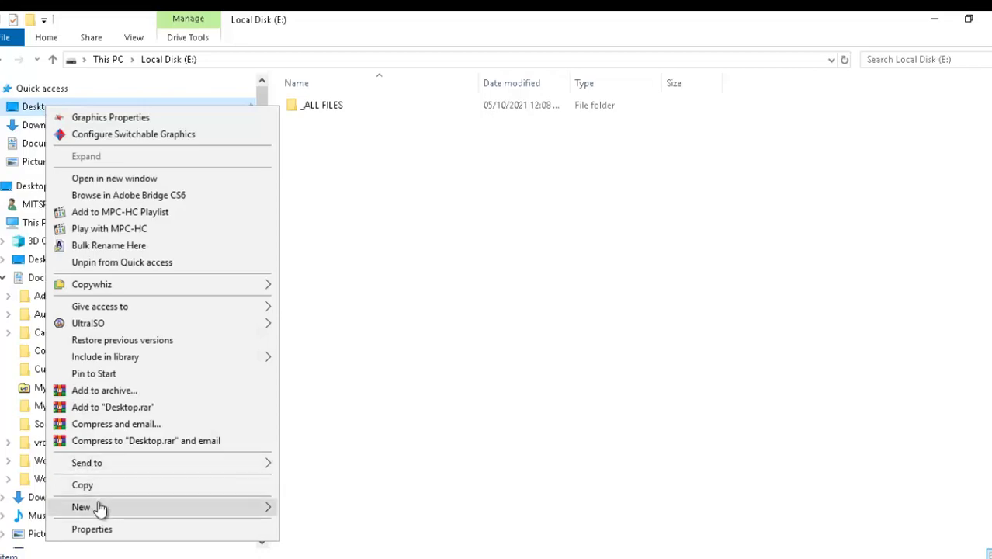
{"action": "left_click", "coordinate": [91, 529]}
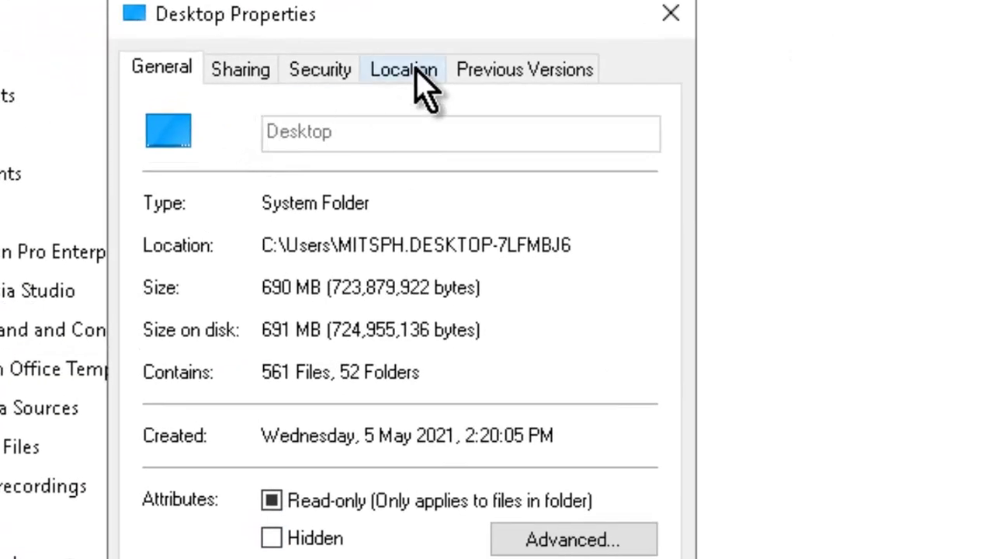
{"action": "left_click", "coordinate": [404, 70]}
{"action": "left_click", "coordinate": [200, 313]}
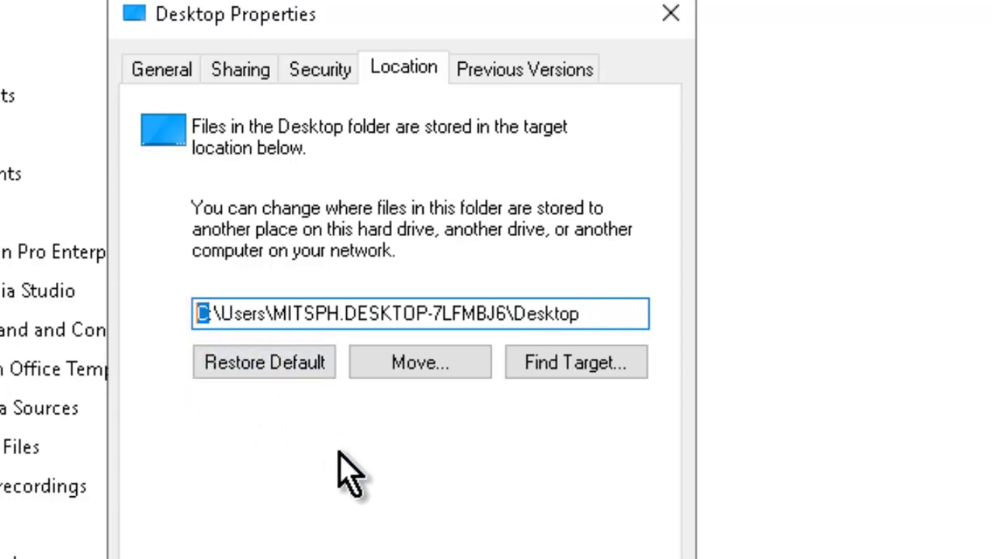
{"action": "type", "text": "E"}
{"action": "type", "text": ":"}
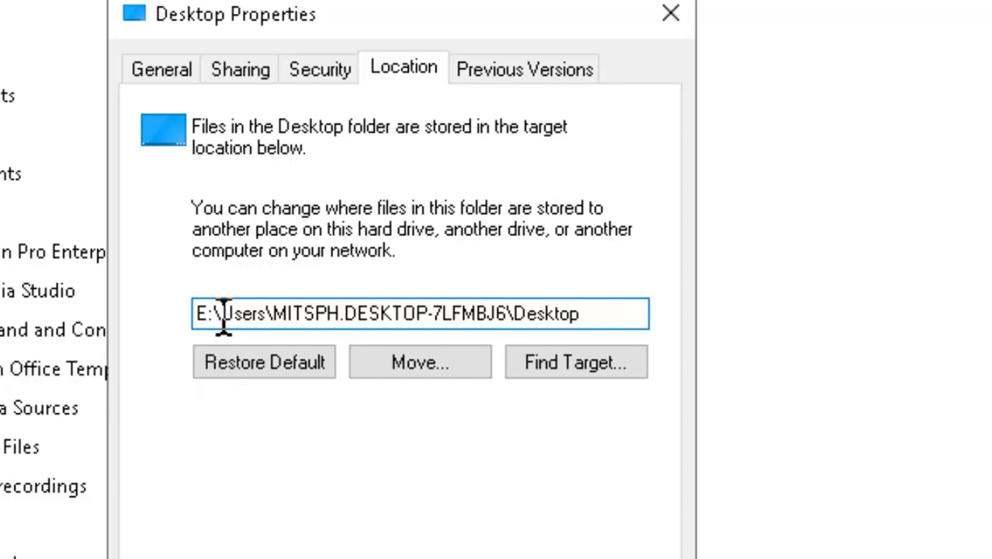
{"action": "left_click_drag", "start_coordinate": [223, 314], "coordinate": [512, 334]}
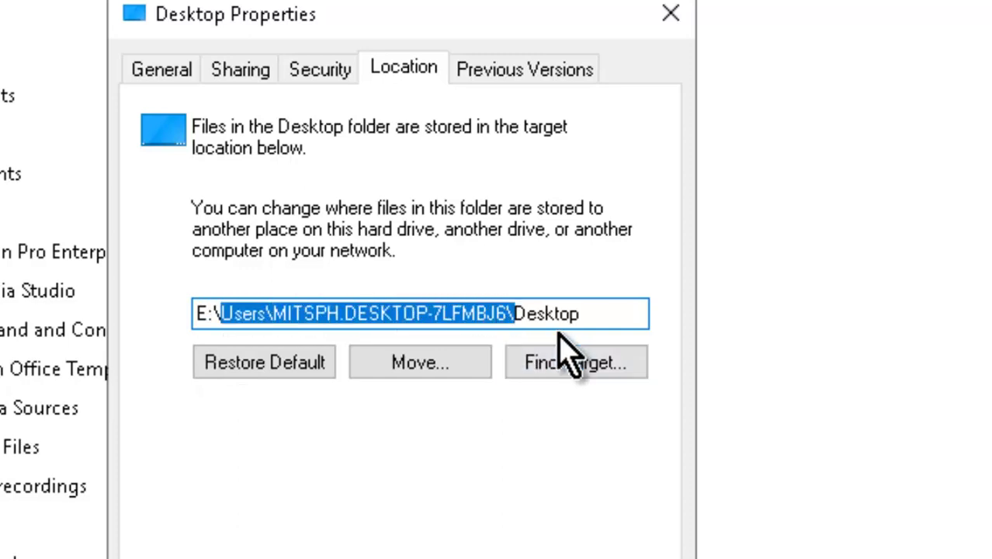
{"action": "key", "text": "BackSpace"}
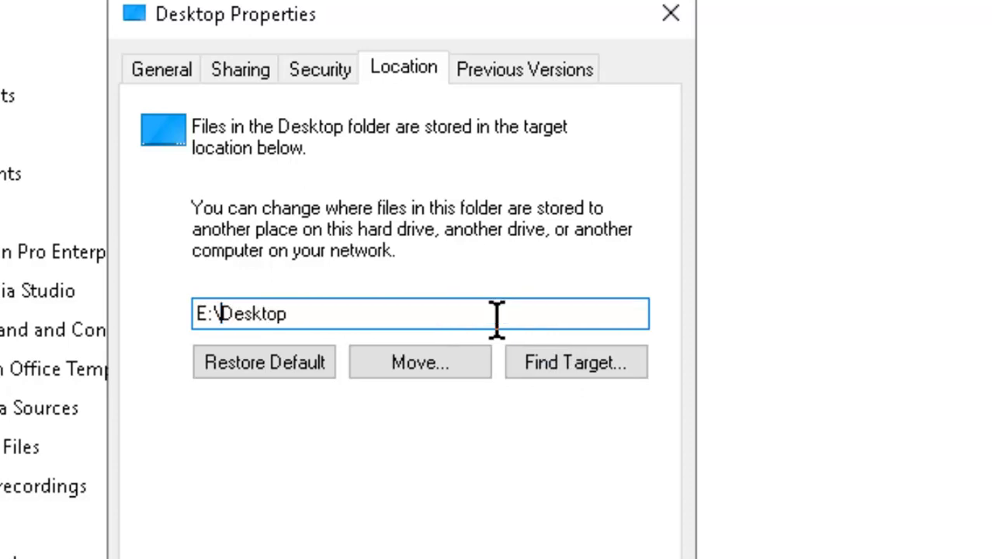
{"action": "key", "text": "End"}
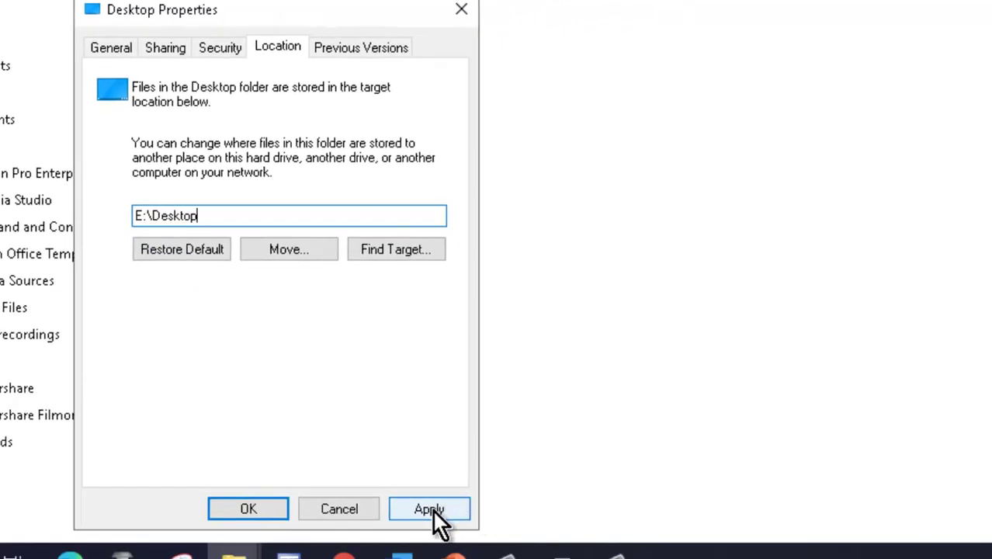
- Apply the new Desktop location, creating the E:\Desktop folder and moving all existing files into it
{"action": "left_click", "coordinate": [435, 509]}
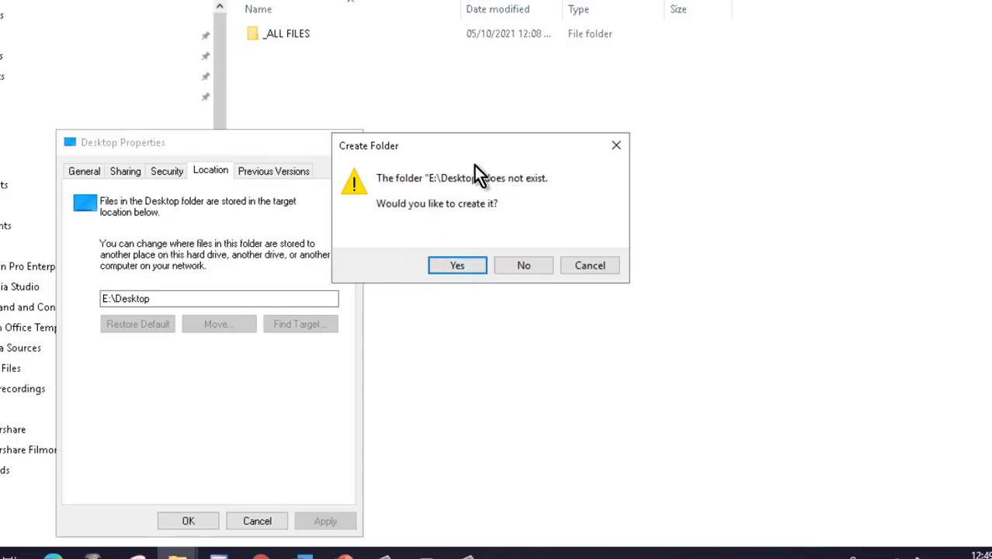
{"action": "left_click", "coordinate": [461, 267]}
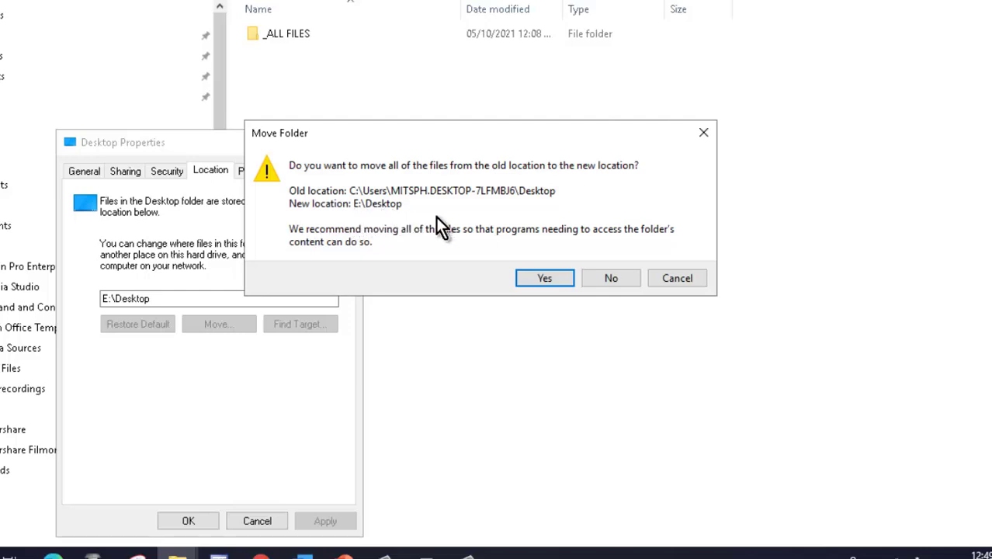
{"action": "left_click", "coordinate": [545, 279]}
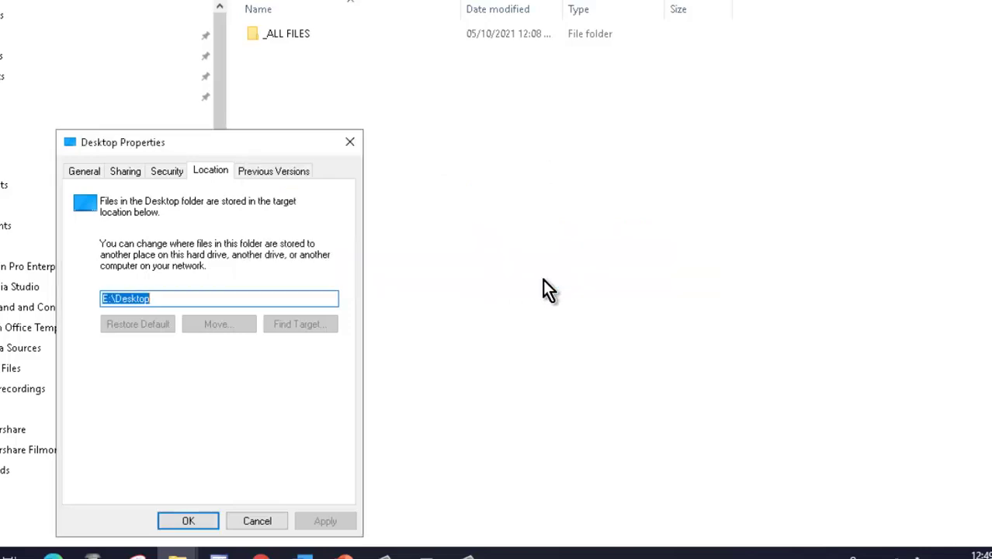
{"action": "left_click", "coordinate": [200, 523]}
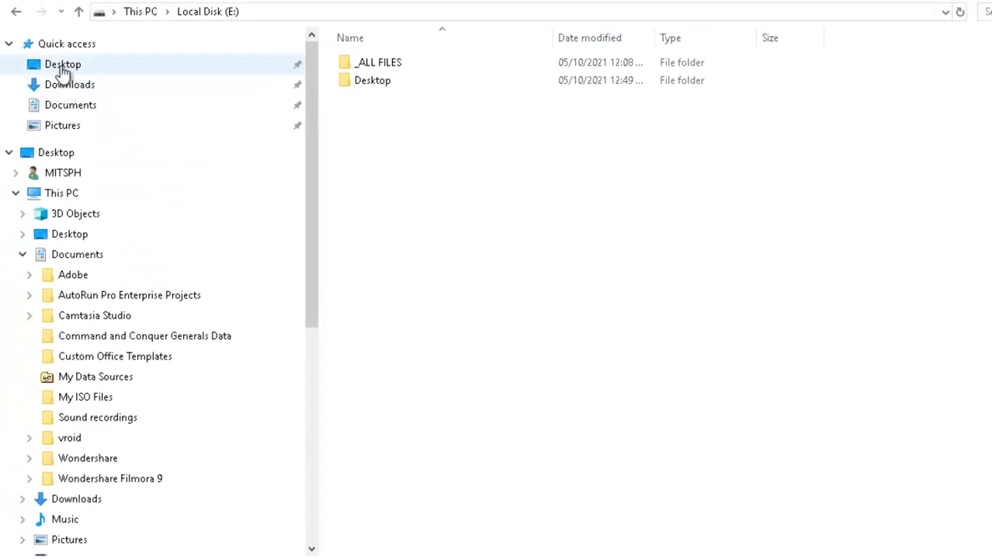
- Verify the Desktop folder's storage location in its general and location properties, and close them
{"action": "right_click", "coordinate": [64, 71]}
{"action": "left_click", "coordinate": [127, 538]}
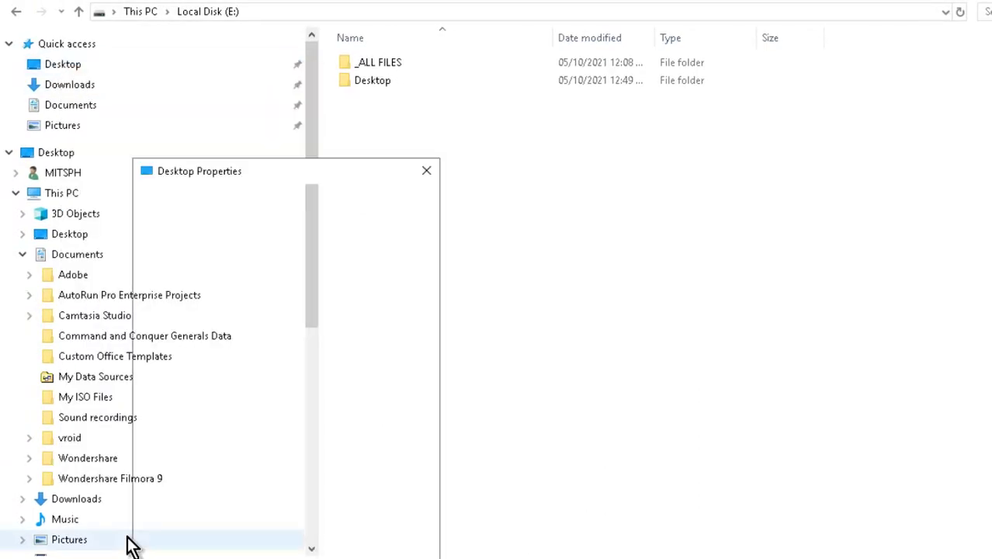
{"action": "left_click_drag", "start_coordinate": [226, 292], "coordinate": [210, 292]}
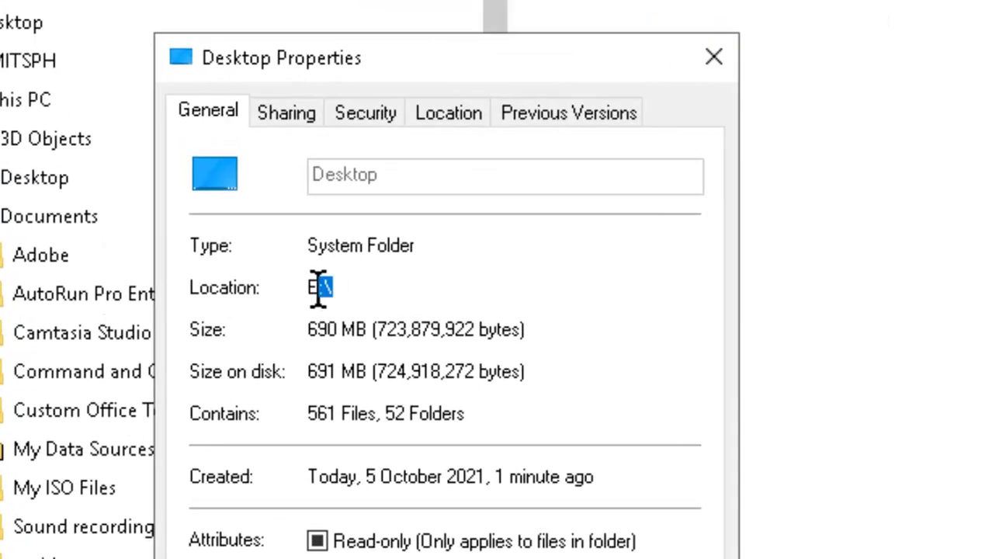
{"action": "left_click", "coordinate": [333, 288]}
{"action": "left_click", "coordinate": [464, 114]}
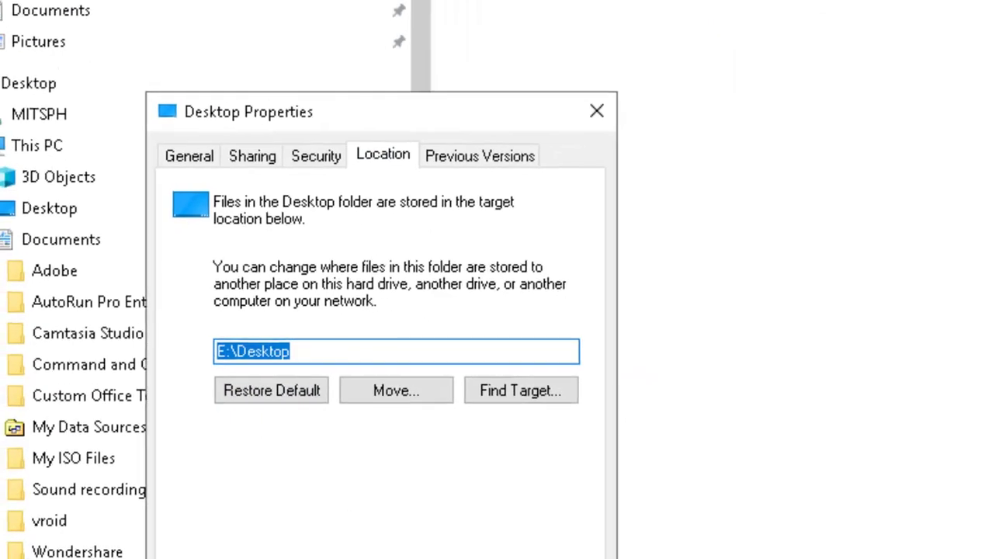
{"action": "key", "text": "Escape"}
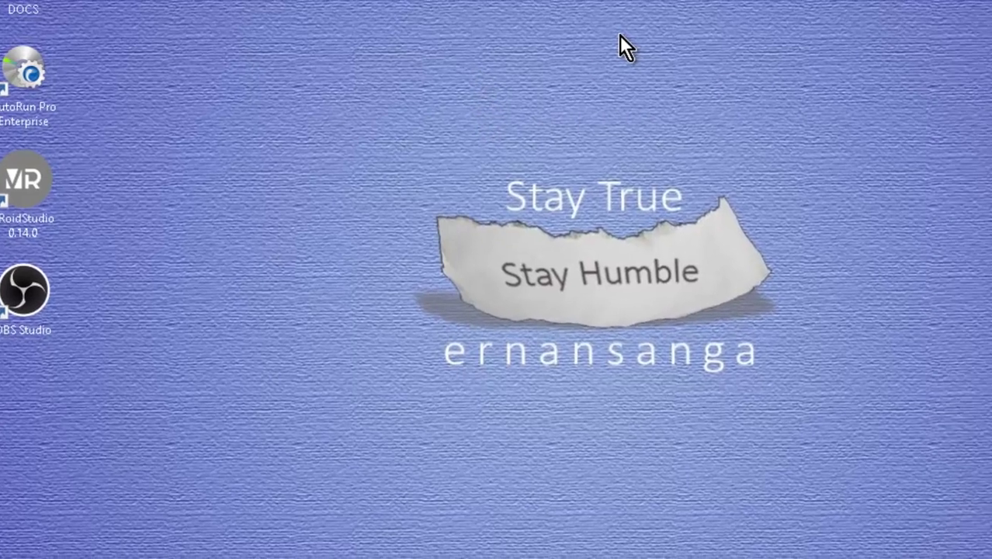
- Create a text document named SAMPLE DOCUMENT.txt on the desktop and place it beside the AutoRun Pro Enterprise icon
{"action": "right_click", "coordinate": [698, 37]}
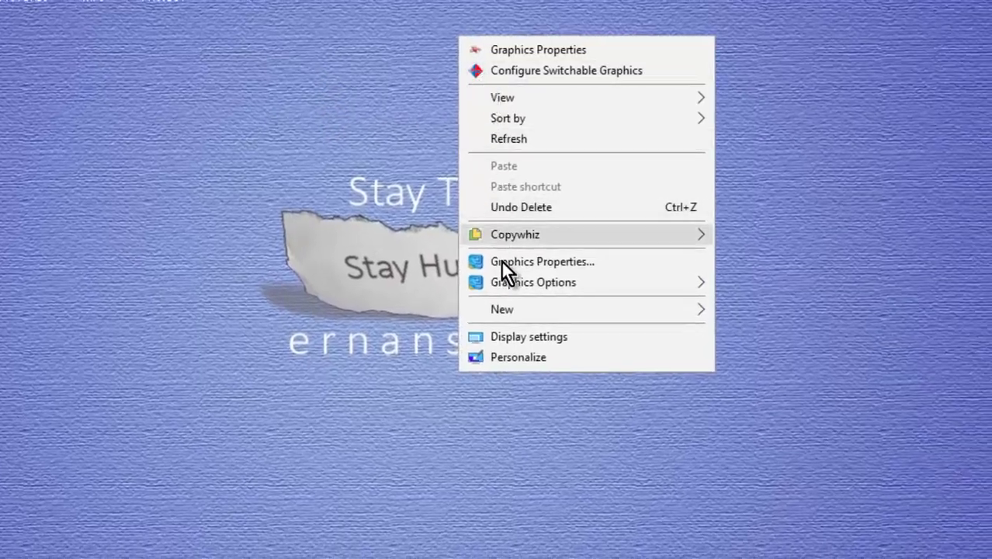
{"action": "mouse_move", "coordinate": [501, 313]}
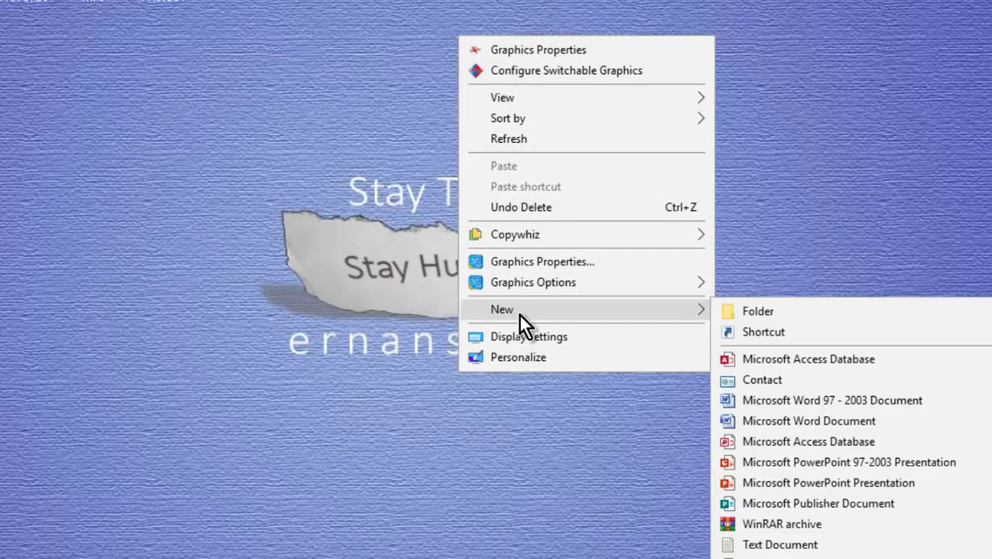
{"action": "left_click", "coordinate": [768, 545]}
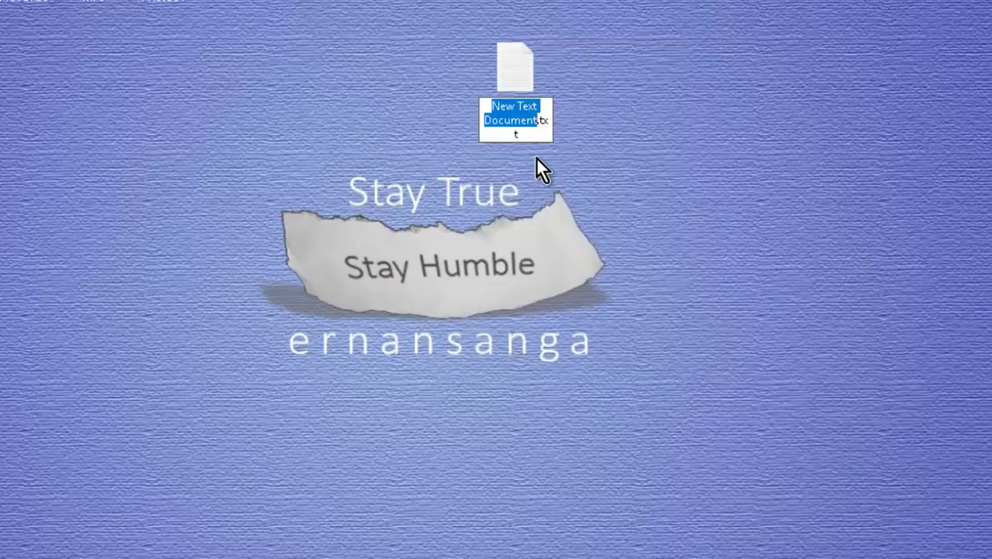
{"action": "type", "text": "SAMPLE D"}
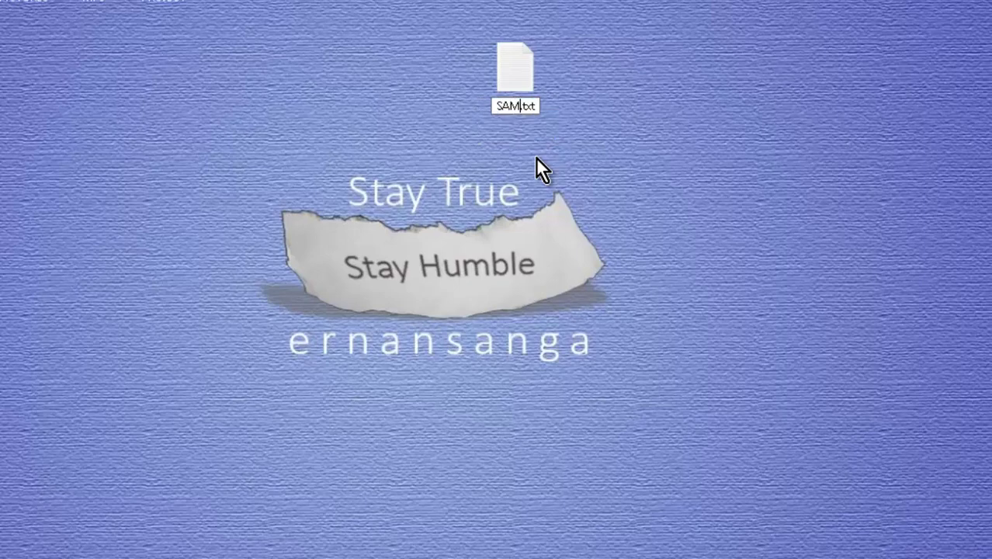
{"action": "type", "text": "OCUMENT"}
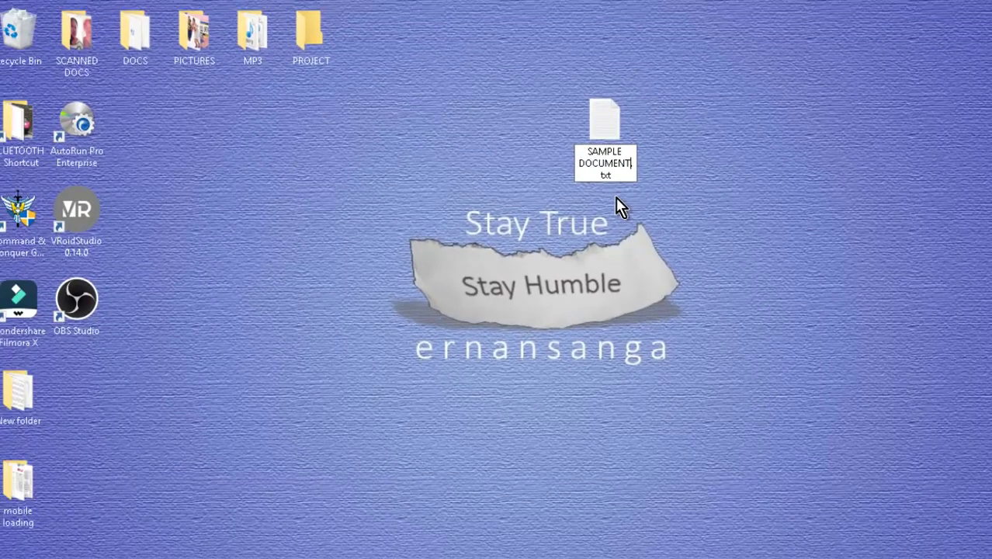
{"action": "key", "text": "Return"}
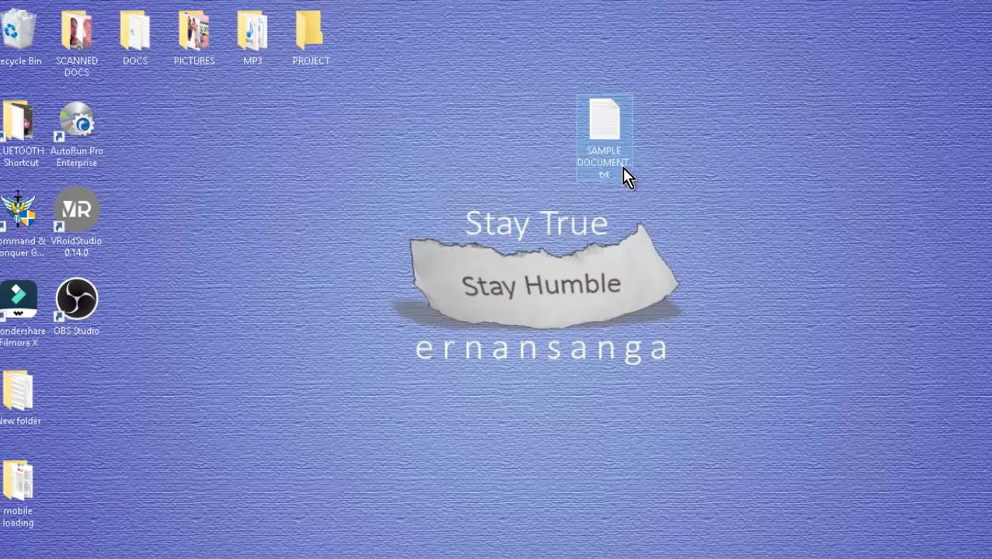
{"action": "left_click_drag", "start_coordinate": [595, 128], "coordinate": [131, 131]}
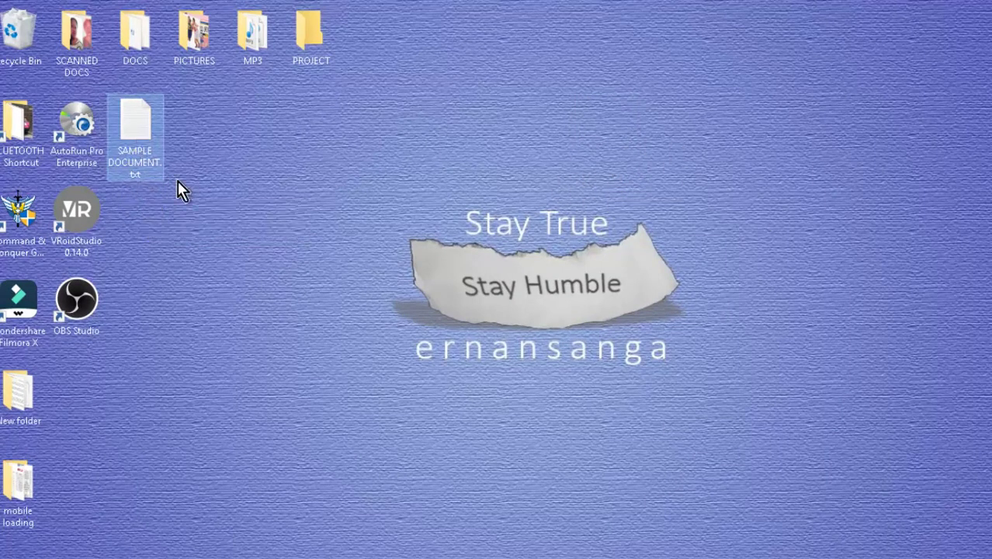
- Check the storage location of SAMPLE DOCUMENT.txt in its properties and close them
{"action": "right_click", "coordinate": [143, 127]}
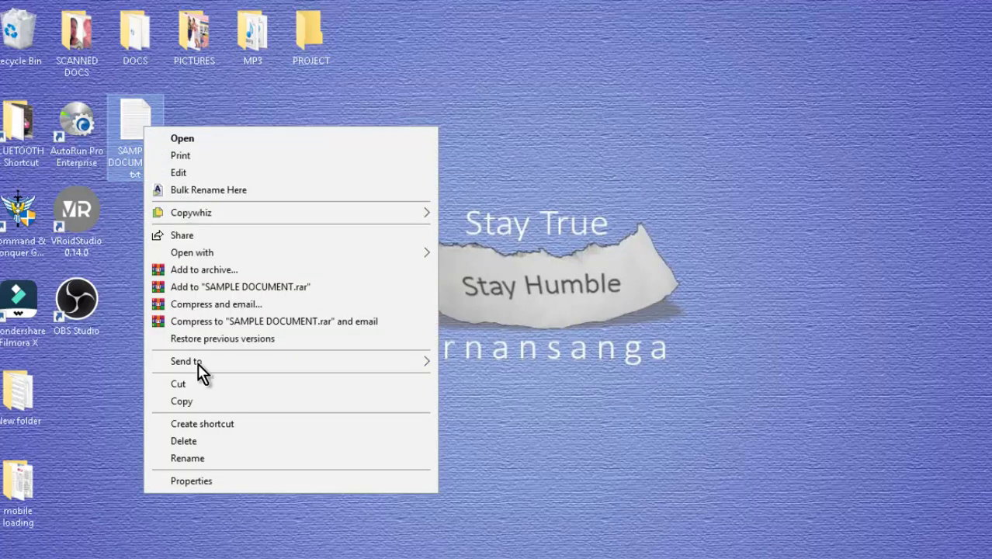
{"action": "left_click", "coordinate": [205, 481]}
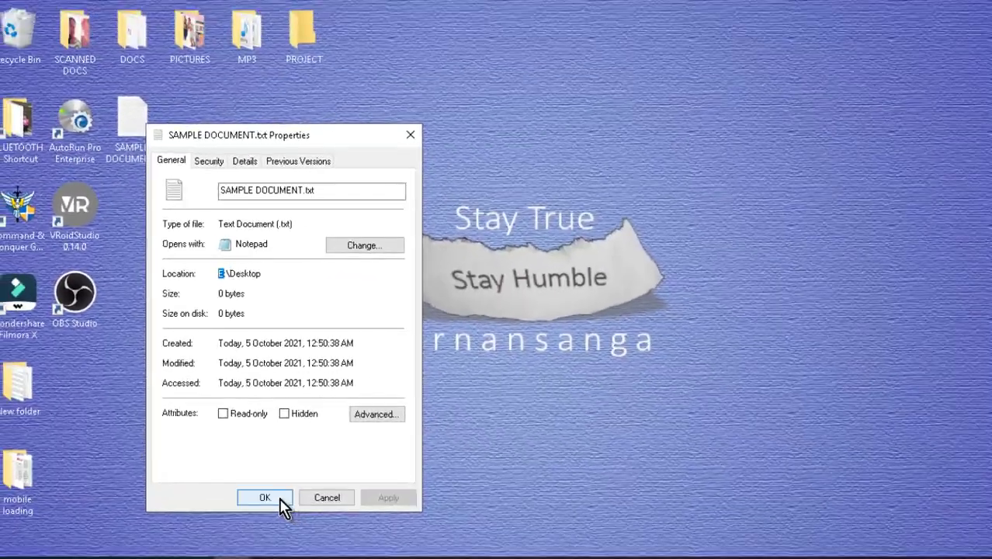
{"action": "left_click", "coordinate": [280, 499]}
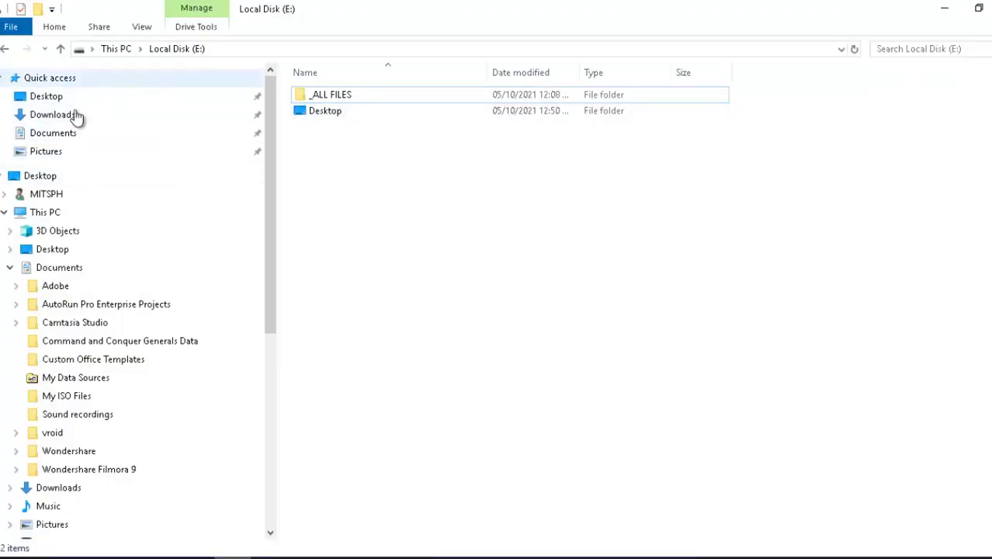
- Browse to the Desktop folder on Local Disk (E:), look for SAMPLE DOCUMENT.txt, and minimize the window
{"action": "left_click", "coordinate": [45, 196]}
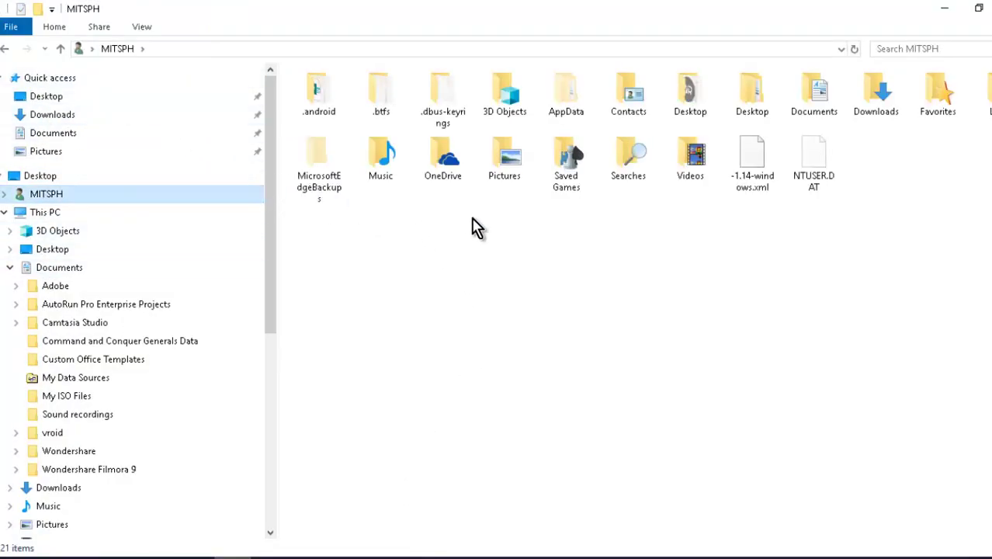
{"action": "left_click", "coordinate": [31, 214]}
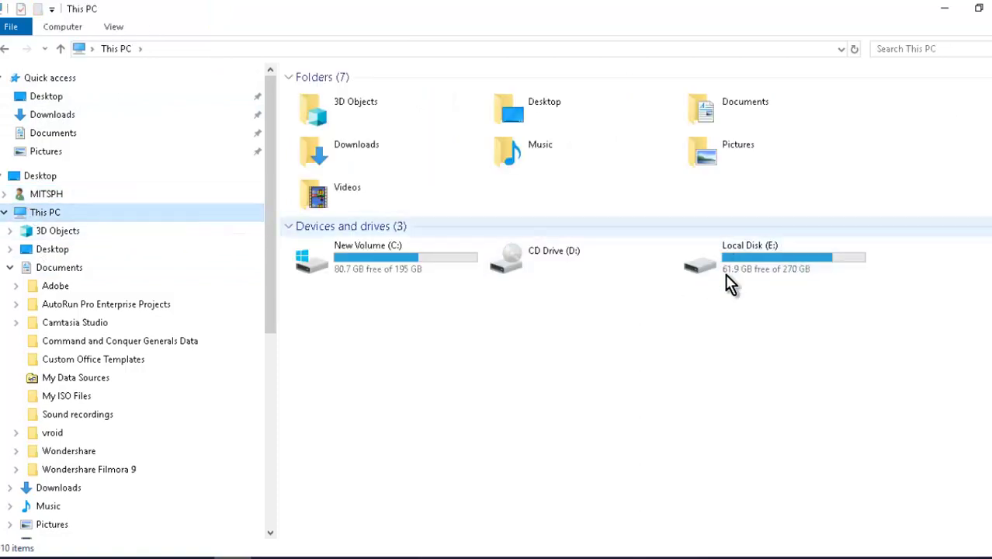
{"action": "double_click", "coordinate": [764, 257]}
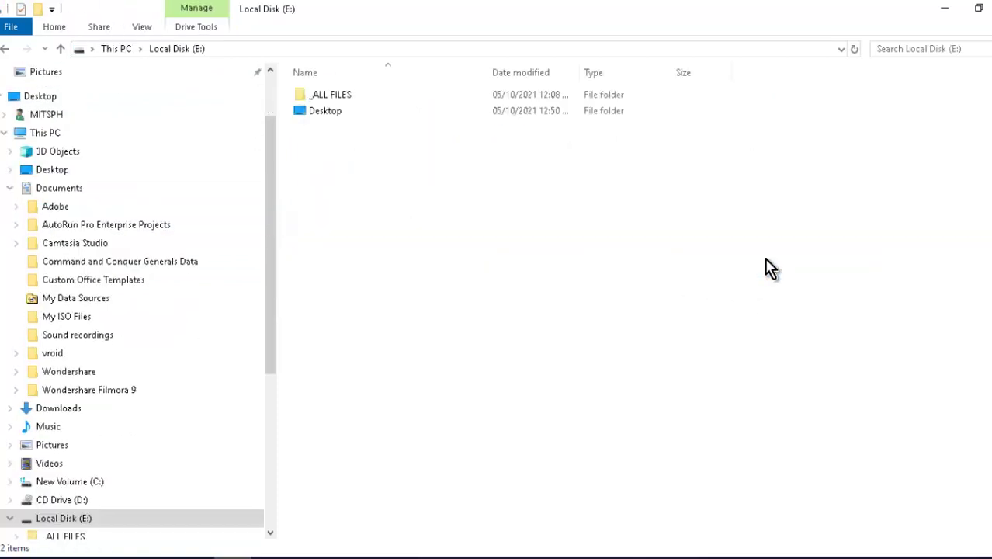
{"action": "double_click", "coordinate": [323, 117]}
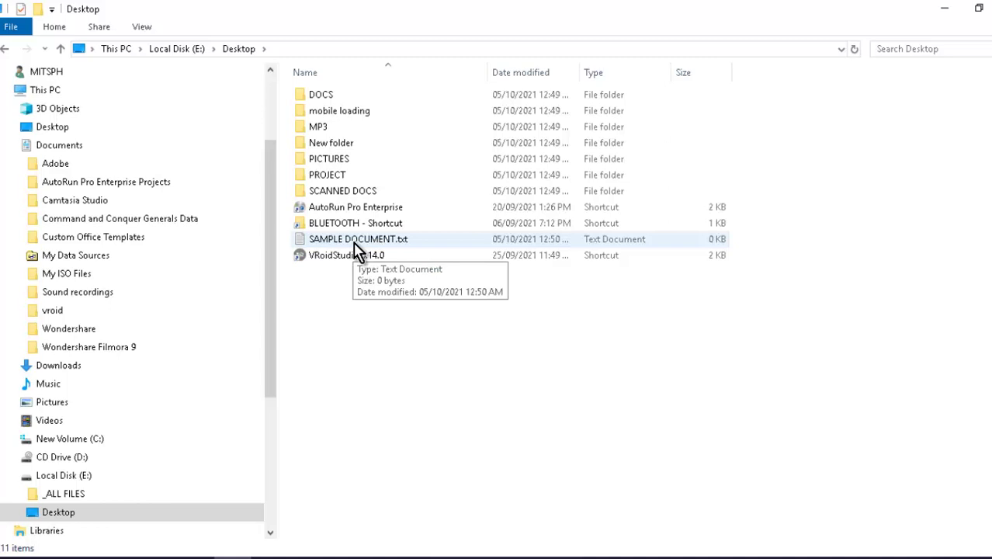
{"action": "left_click", "coordinate": [944, 9]}
- Create a second text document named SAMPLE DOC 01.txt on the desktop and move it next to the other icons
{"action": "right_click", "coordinate": [356, 175]}
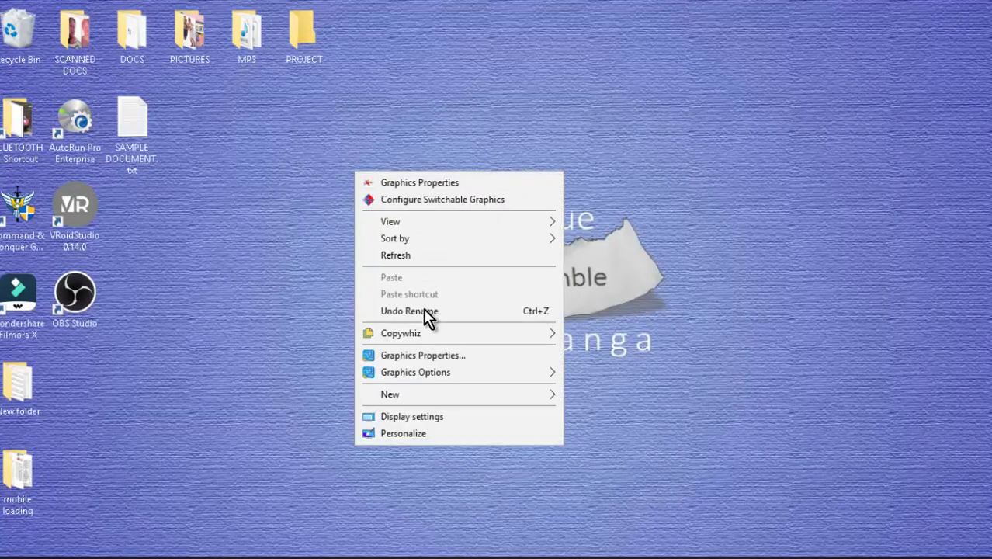
{"action": "mouse_move", "coordinate": [458, 397]}
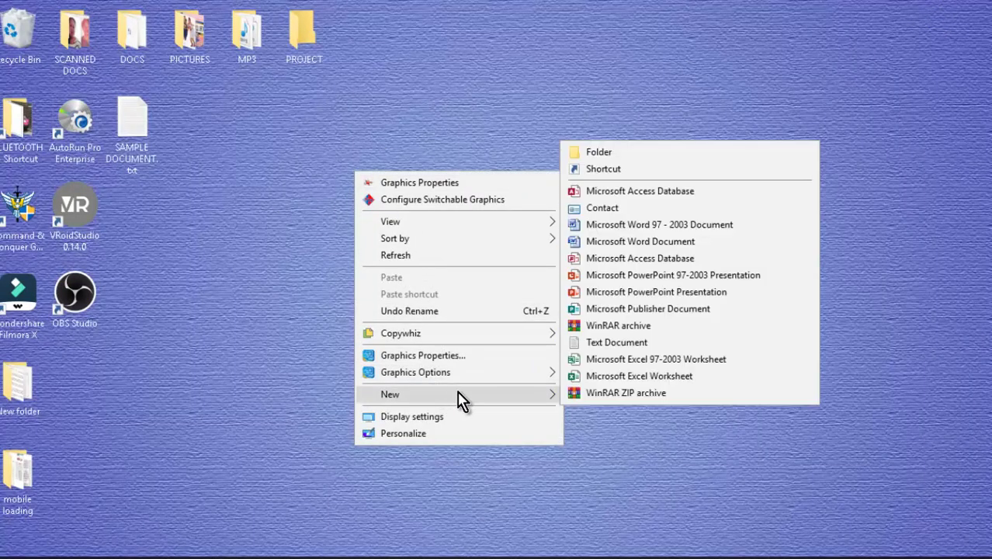
{"action": "left_click", "coordinate": [616, 340]}
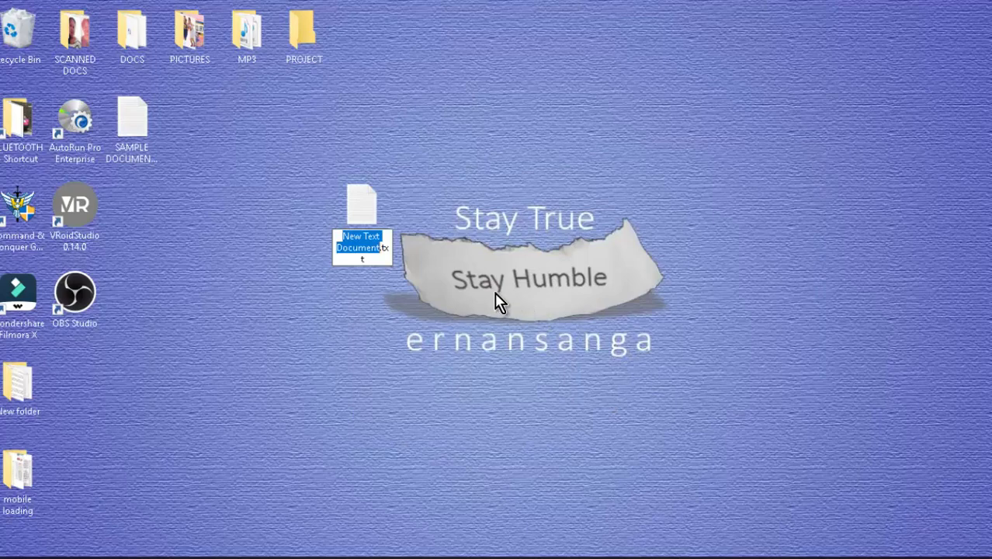
{"action": "type", "text": "SAMPLE"}
{"action": "type", "text": " DOC"}
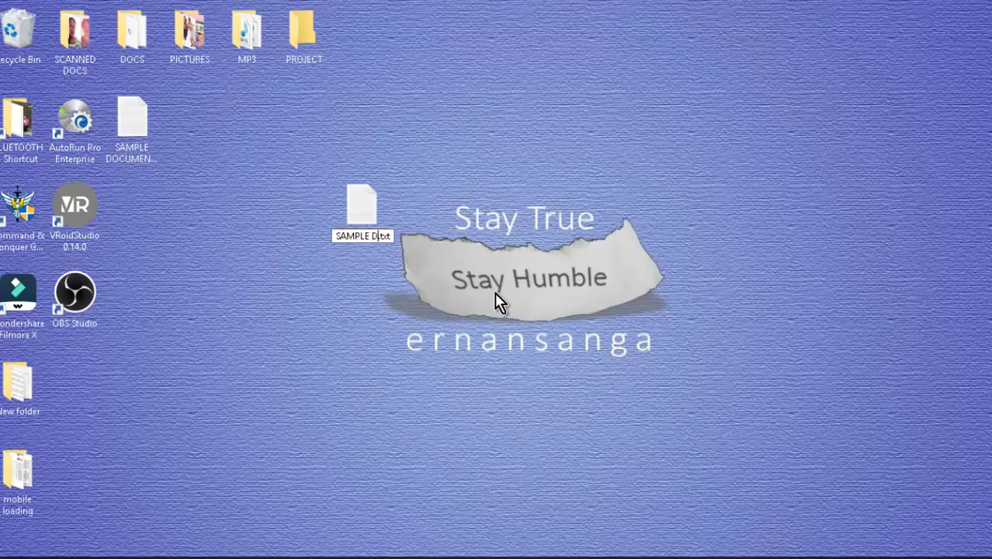
{"action": "type", "text": " 01"}
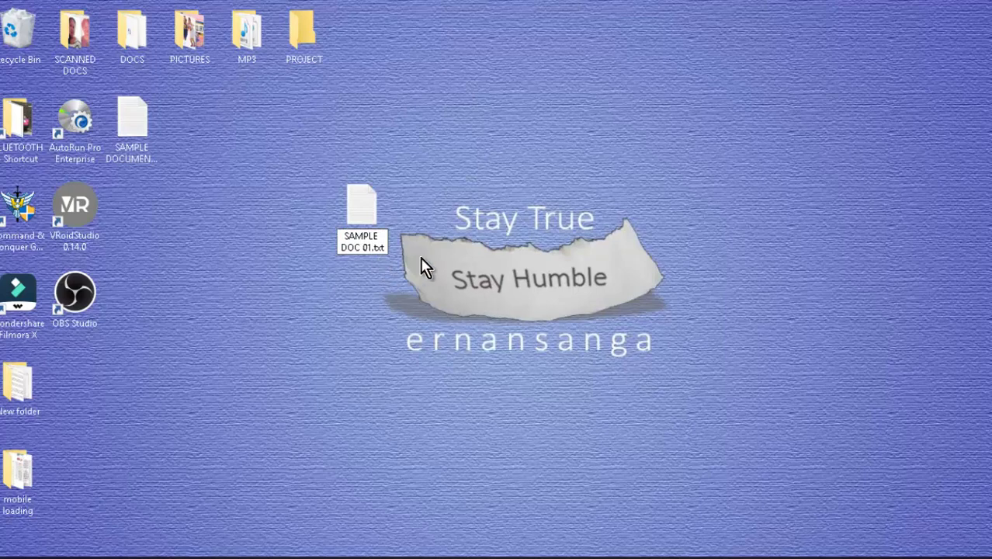
{"action": "key", "text": "Return"}
{"action": "left_click_drag", "start_coordinate": [366, 215], "coordinate": [166, 208]}
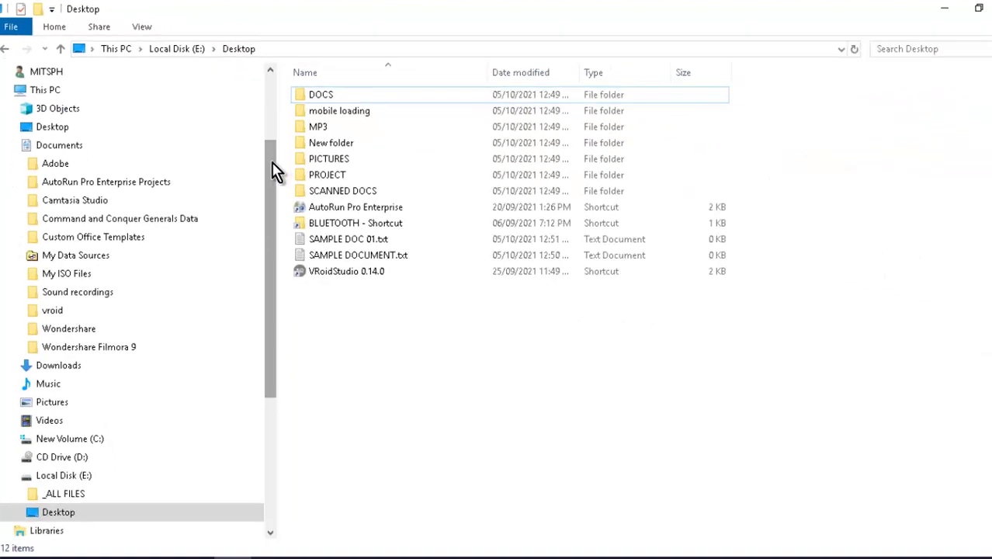
- Collapse the Documents folder tree, open the Pictures folder and show the location settings in its properties
{"action": "left_click_drag", "start_coordinate": [299, 178], "coordinate": [292, 98]}
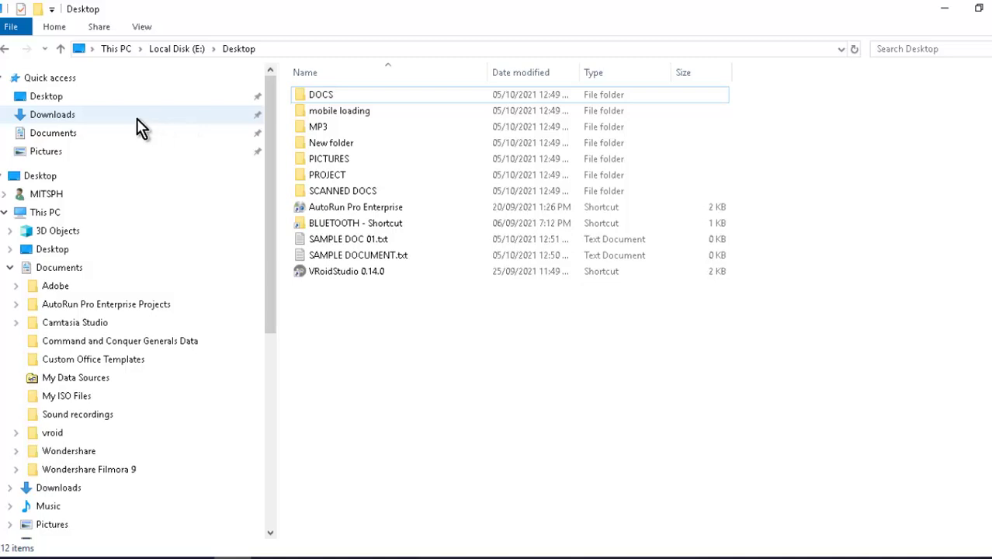
{"action": "left_click", "coordinate": [11, 267]}
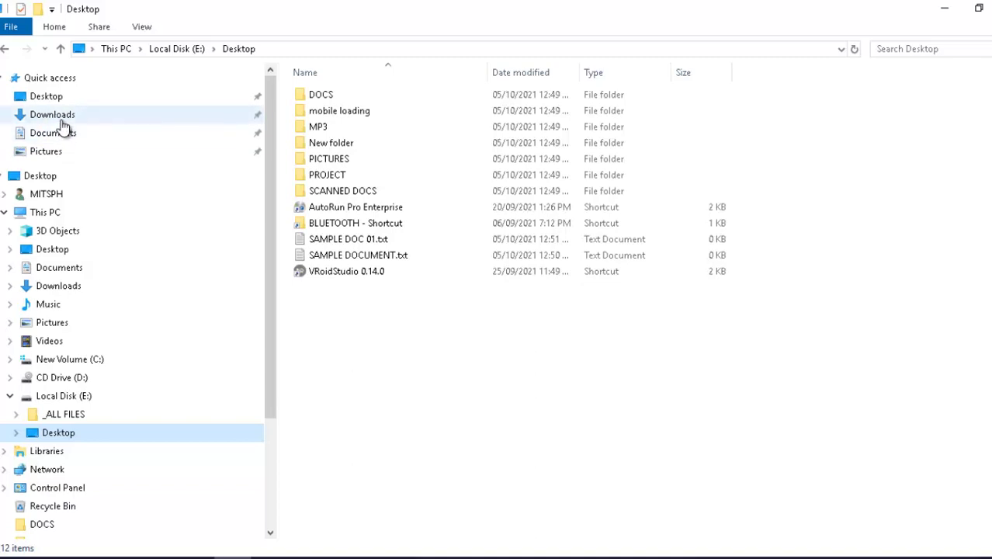
{"action": "left_click", "coordinate": [49, 159]}
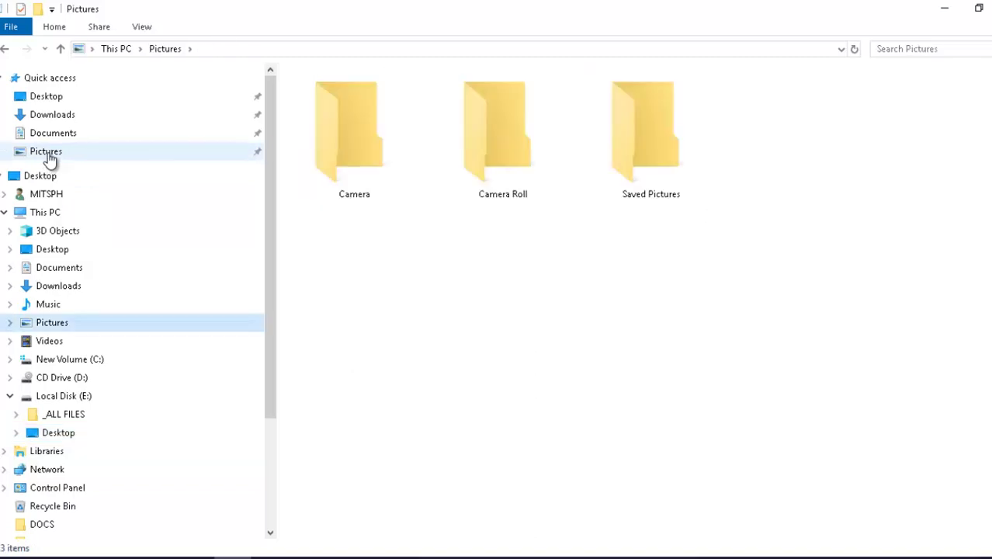
{"action": "left_click", "coordinate": [533, 148]}
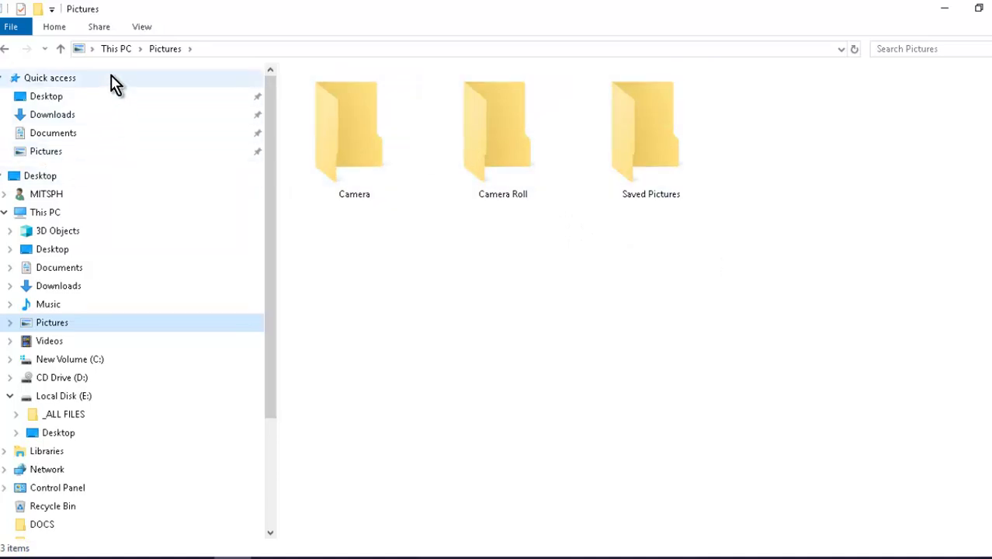
{"action": "right_click", "coordinate": [57, 155]}
{"action": "left_click", "coordinate": [133, 545]}
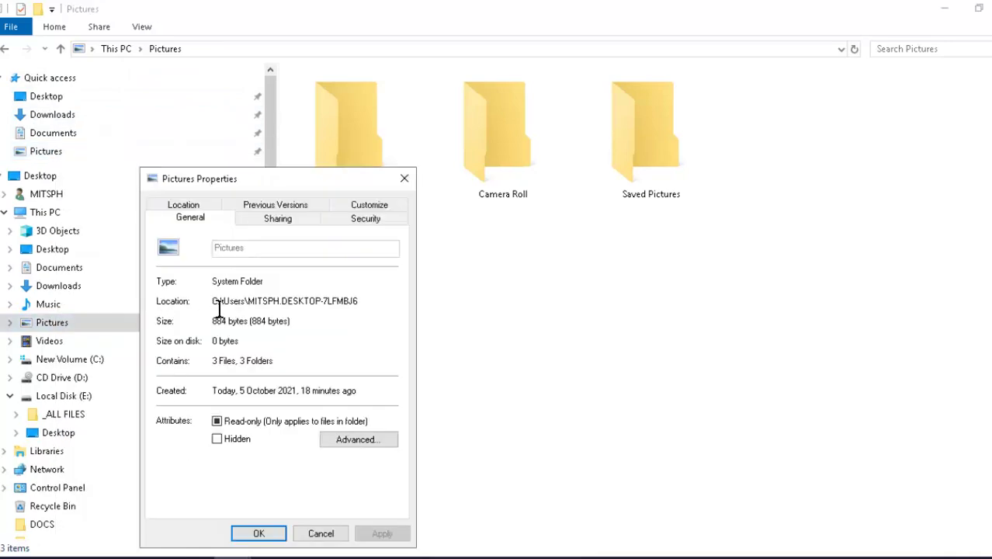
{"action": "left_click", "coordinate": [195, 205]}
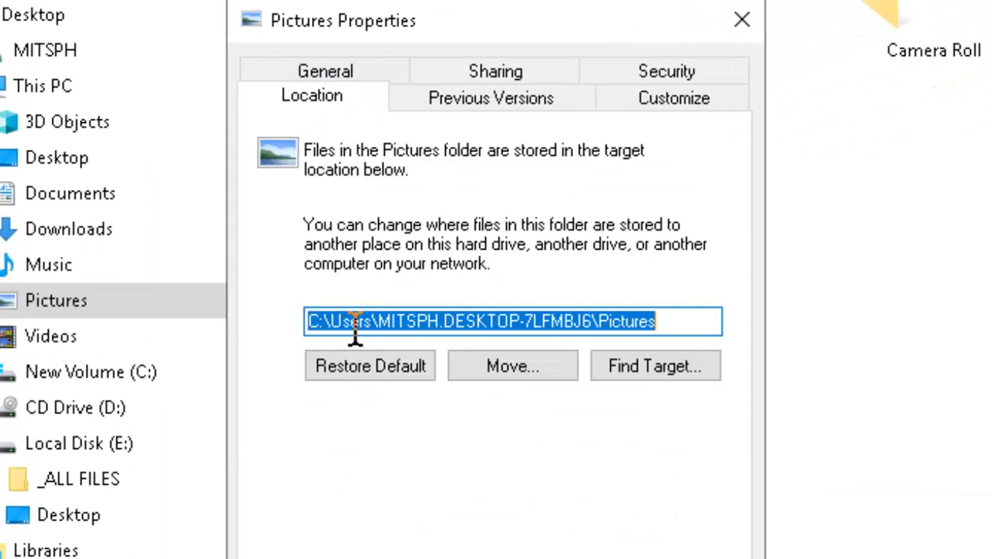
- Change the target path of the Pictures folder to E:\Pictures
{"action": "left_click", "coordinate": [354, 322]}
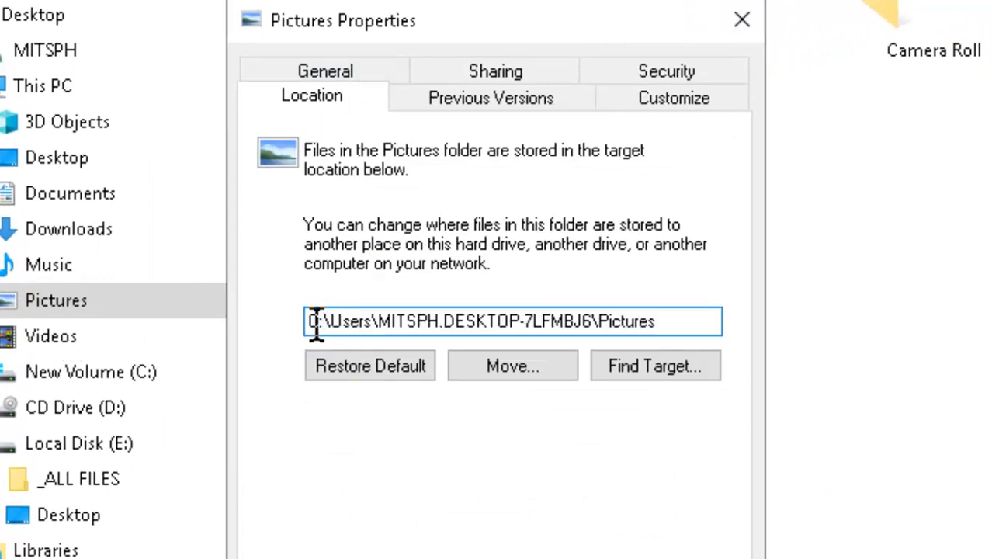
{"action": "left_click_drag", "start_coordinate": [316, 322], "coordinate": [302, 325]}
{"action": "type", "text": "E"}
{"action": "left_click_drag", "start_coordinate": [332, 320], "coordinate": [600, 321]}
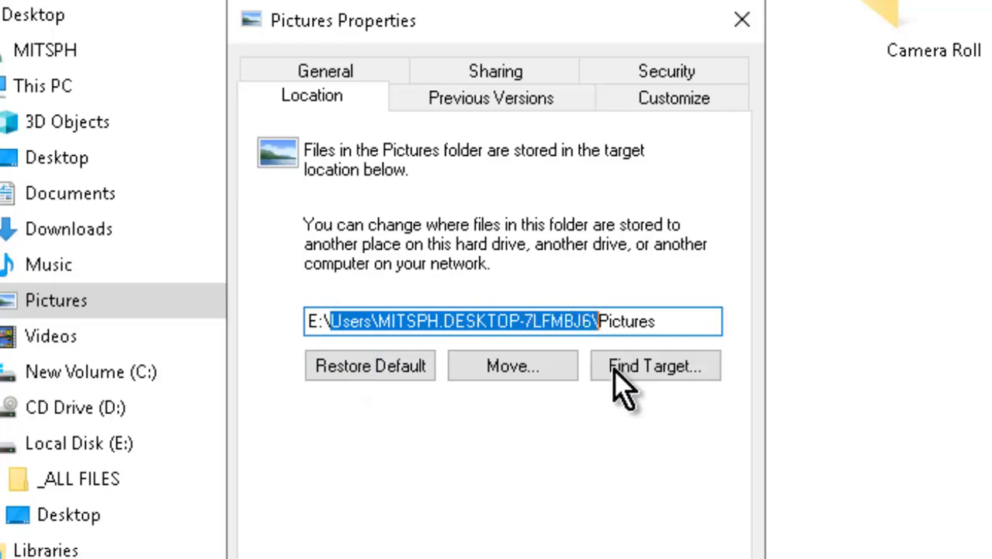
{"action": "key", "text": "BackSpace"}
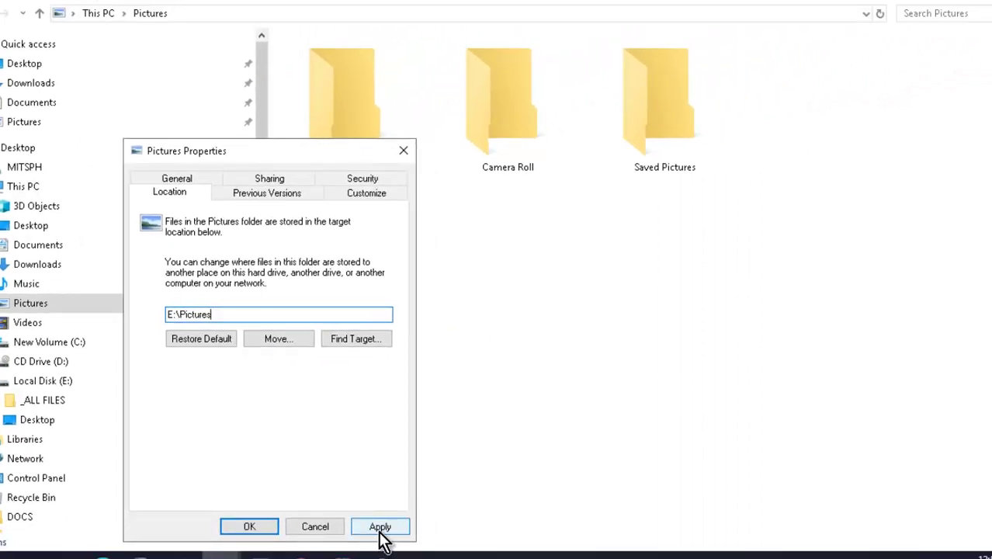
- Apply the new Pictures location, creating the E:\Pictures folder and moving all existing files into it, and close the properties
{"action": "left_click", "coordinate": [381, 528]}
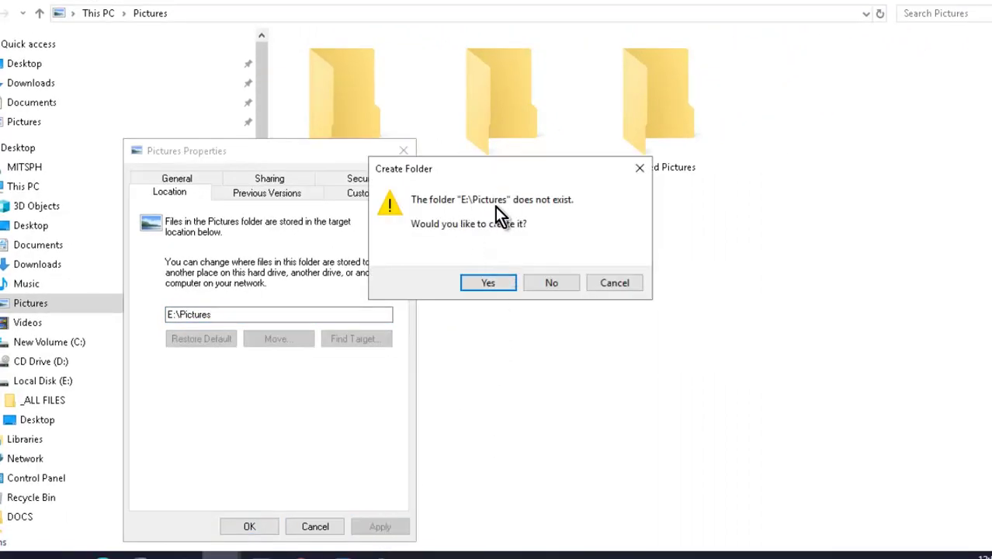
{"action": "left_click", "coordinate": [489, 283]}
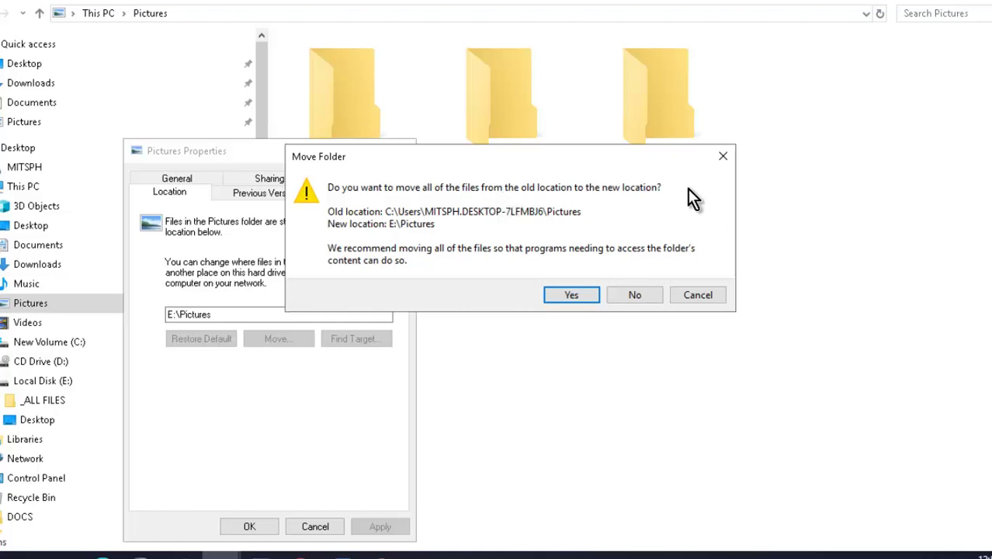
{"action": "left_click", "coordinate": [567, 295]}
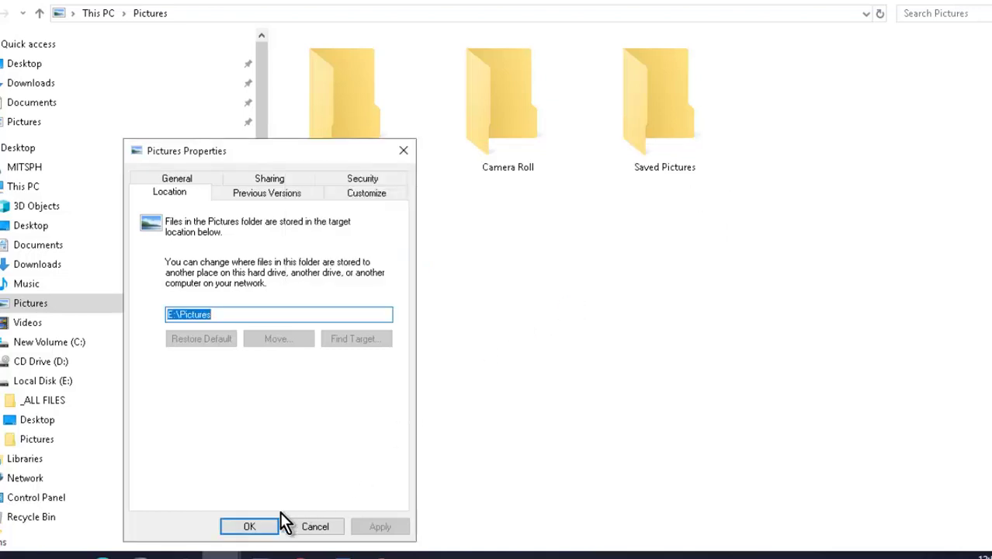
{"action": "left_click", "coordinate": [267, 530]}
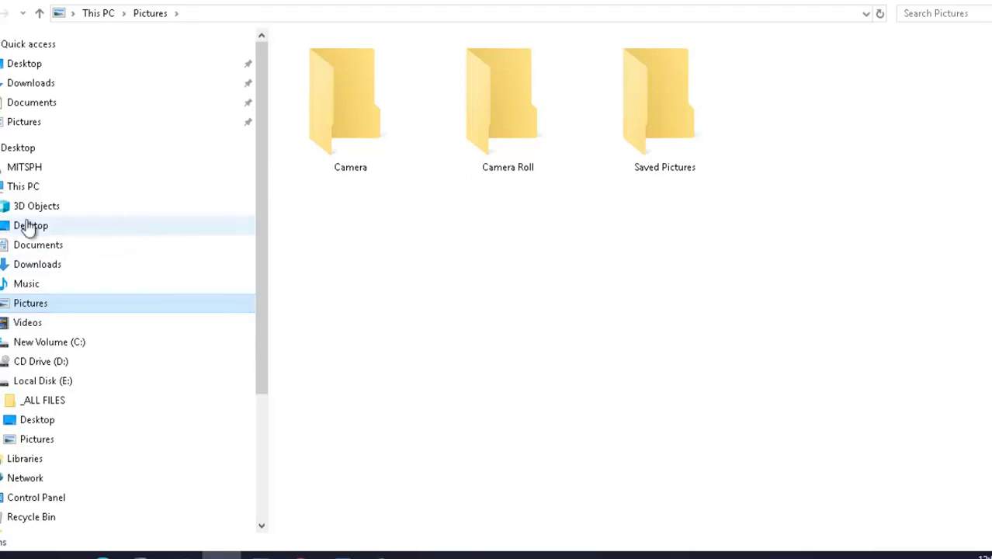
- Open Local Disk (E:) from This PC to check for the relocated Pictures folder
{"action": "left_click", "coordinate": [20, 187]}
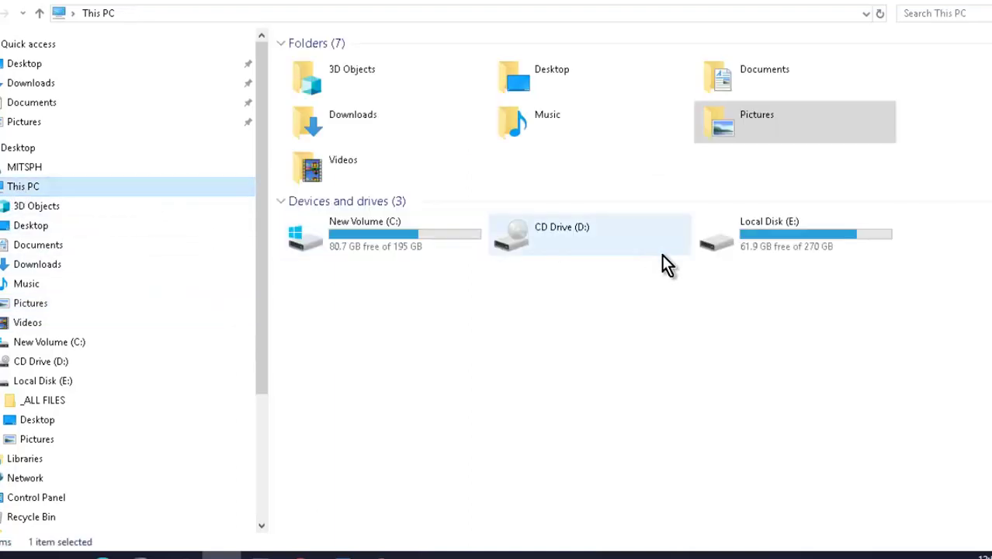
{"action": "double_click", "coordinate": [769, 235]}
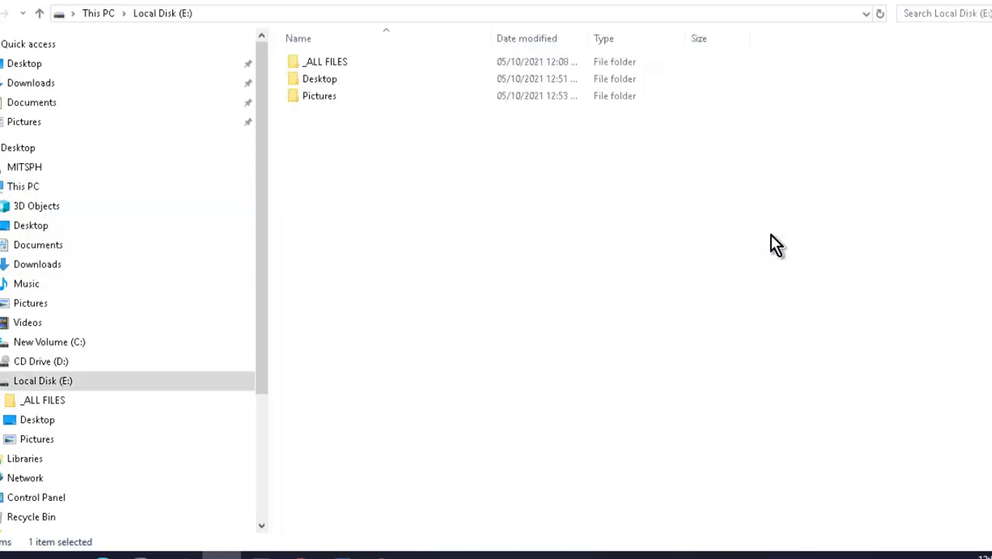
- Open the Pictures folder on drive E: and connect the computer to the PLDTHOMEFIBR9pDTG Wi-Fi network
{"action": "double_click", "coordinate": [327, 99]}
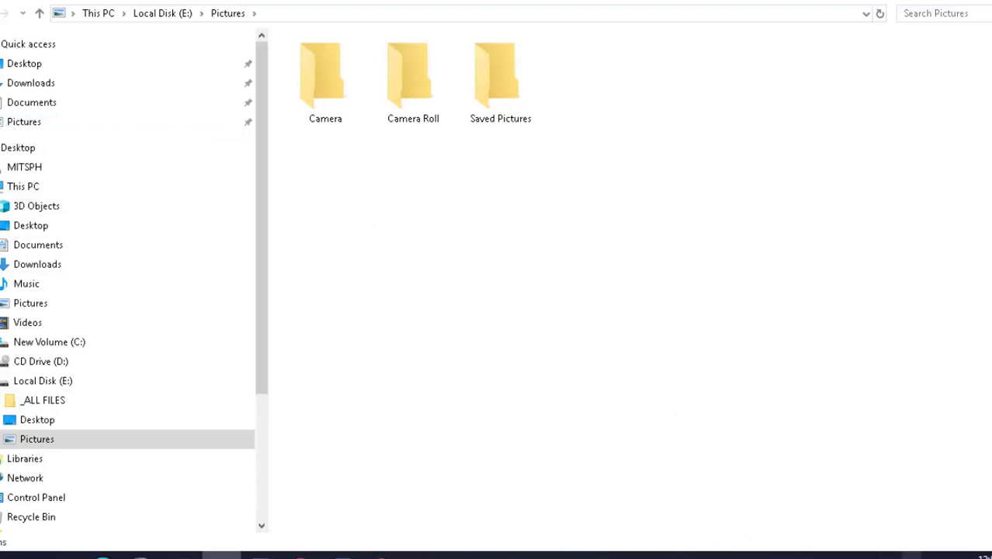
{"action": "left_click", "coordinate": [882, 543]}
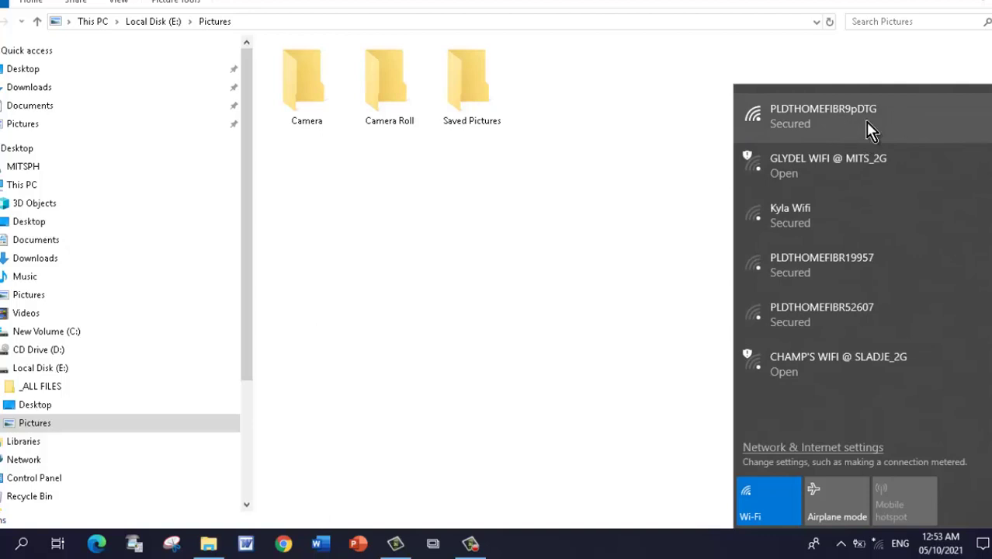
{"action": "left_click", "coordinate": [868, 125]}
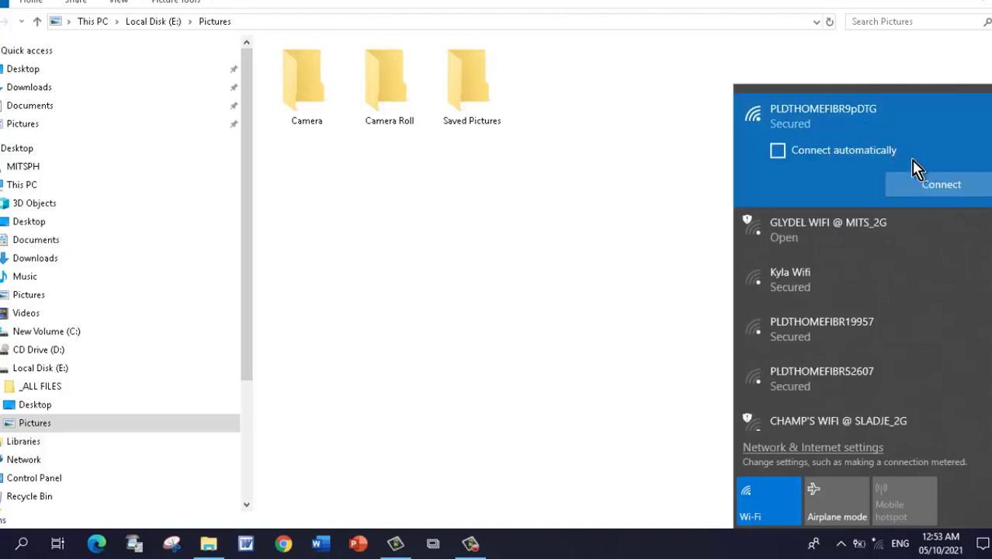
{"action": "left_click", "coordinate": [889, 187]}
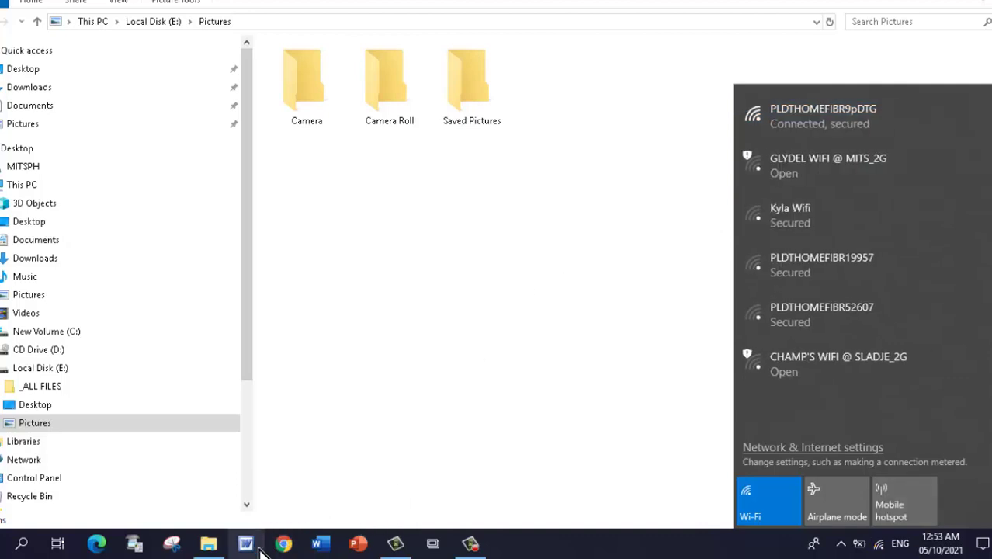
- Switch to Chrome and search Google Images for SCHOOL BOY
{"action": "left_click", "coordinate": [283, 543]}
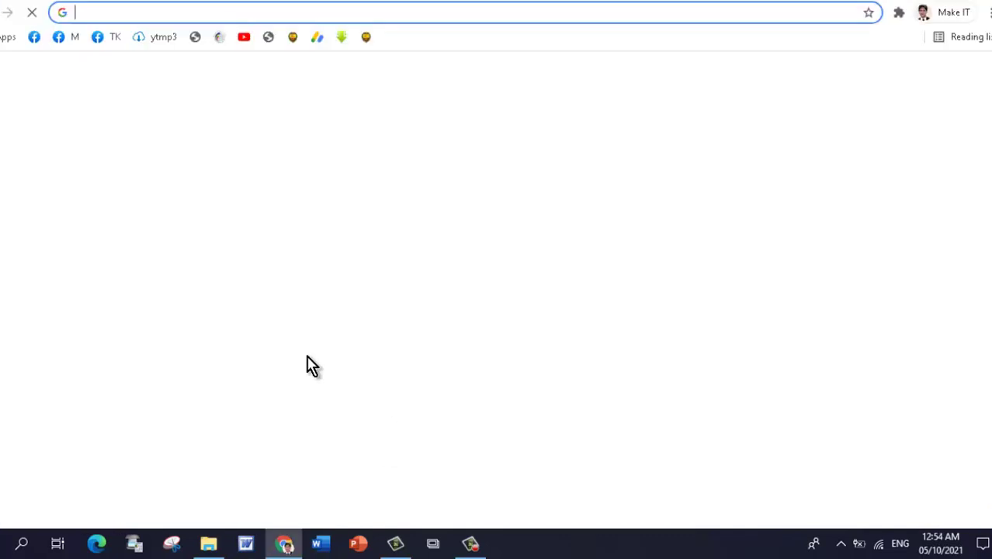
{"action": "left_click", "coordinate": [210, 547]}
{"action": "left_click", "coordinate": [23, 188]}
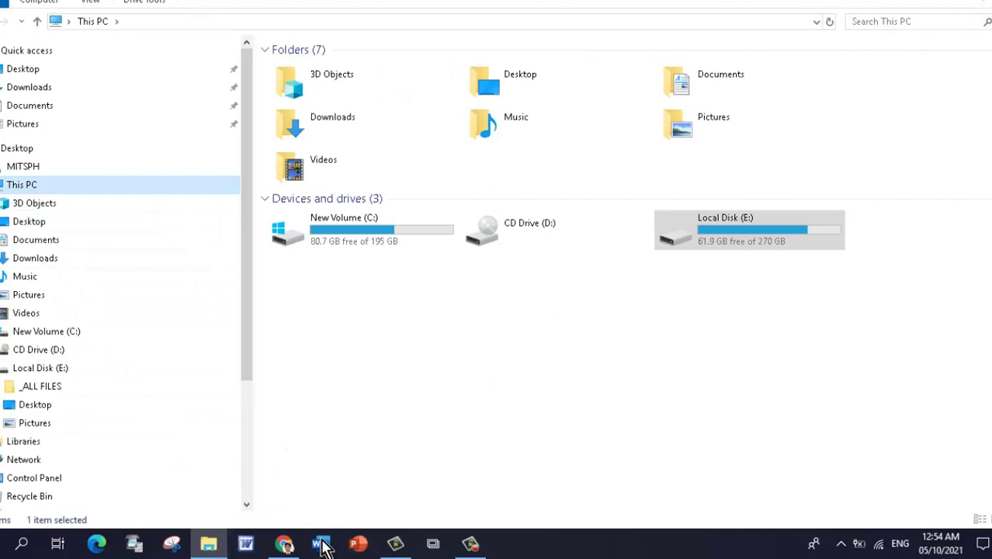
{"action": "left_click", "coordinate": [286, 544]}
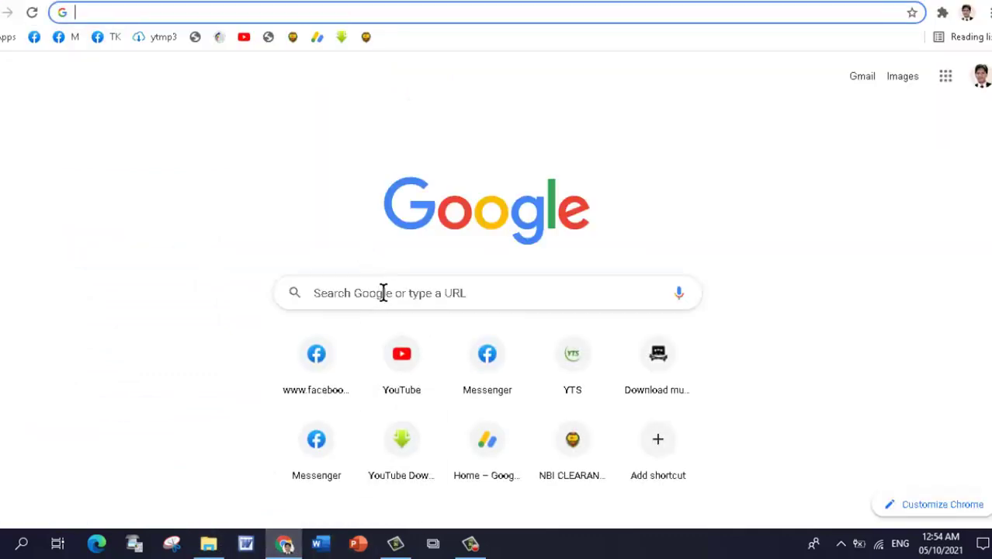
{"action": "left_click", "coordinate": [900, 82]}
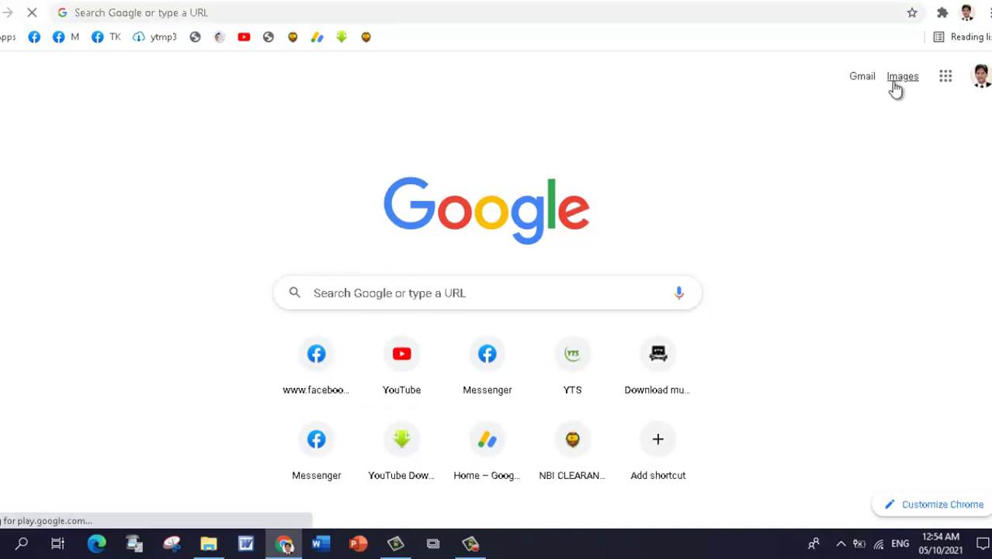
{"action": "left_click", "coordinate": [347, 276]}
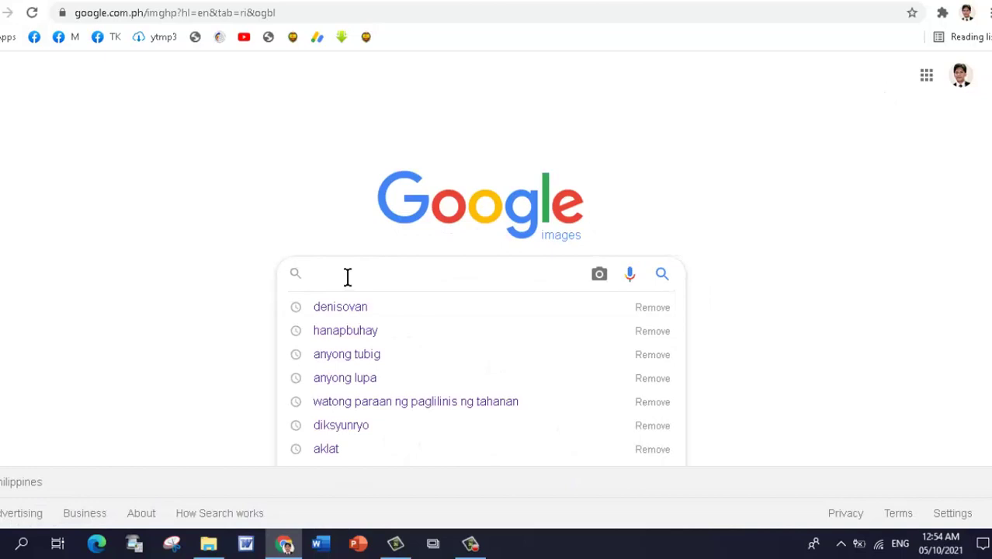
{"action": "type", "text": "SCHOOL BO"}
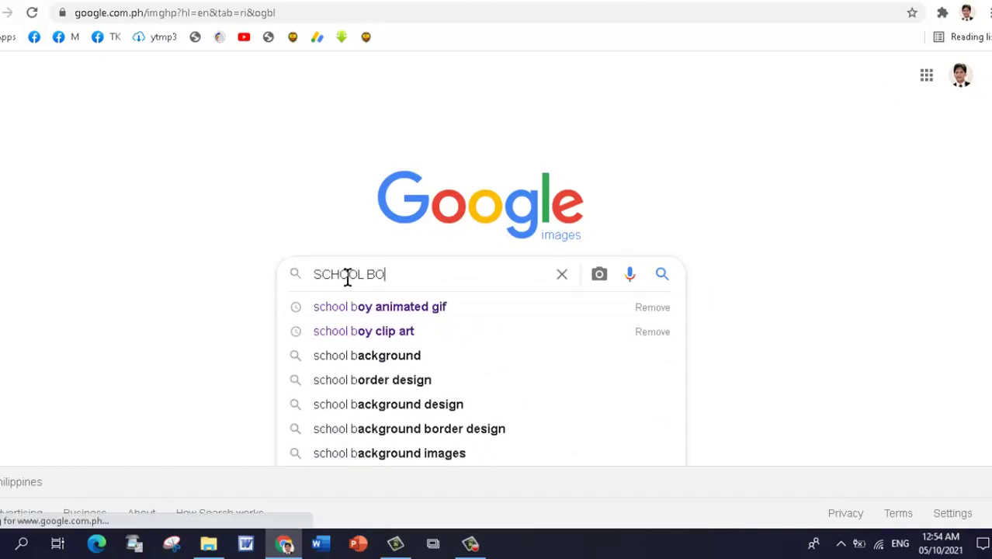
{"action": "type", "text": "Y"}
{"action": "key", "text": "Return"}
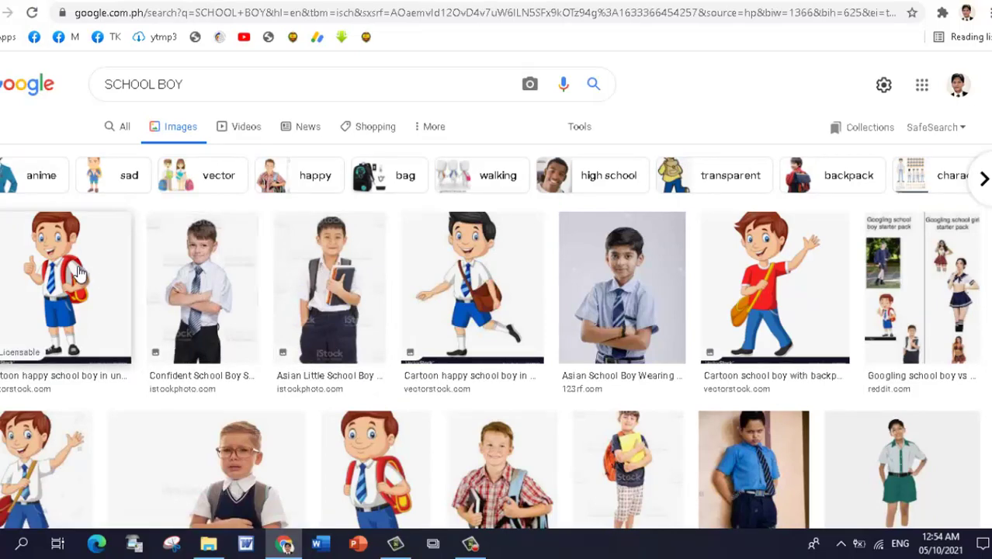
- Save the first image result, the cartoon school boy giving a thumbs up, as a JPEG in the Pictures folder
{"action": "left_click", "coordinate": [77, 272]}
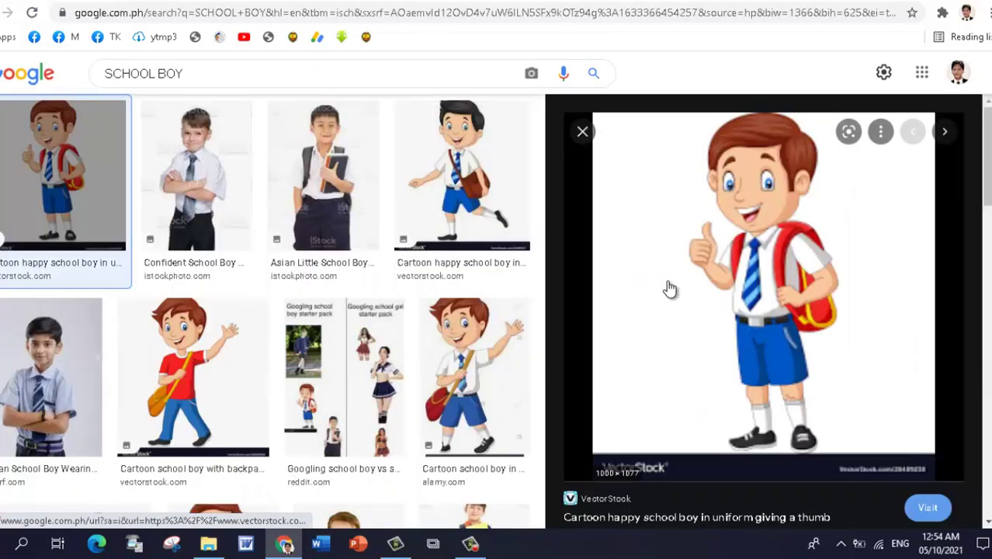
{"action": "right_click", "coordinate": [703, 261]}
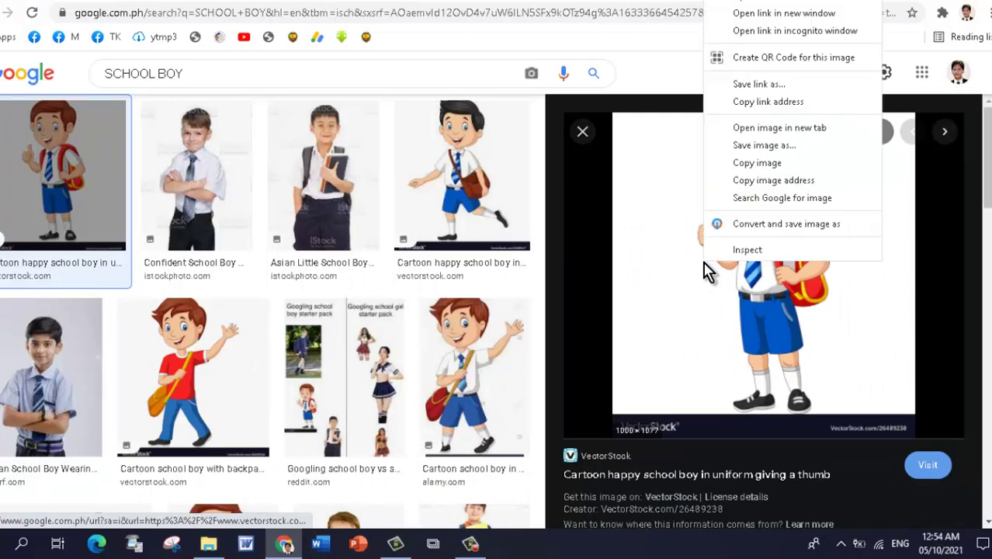
{"action": "left_click", "coordinate": [751, 148]}
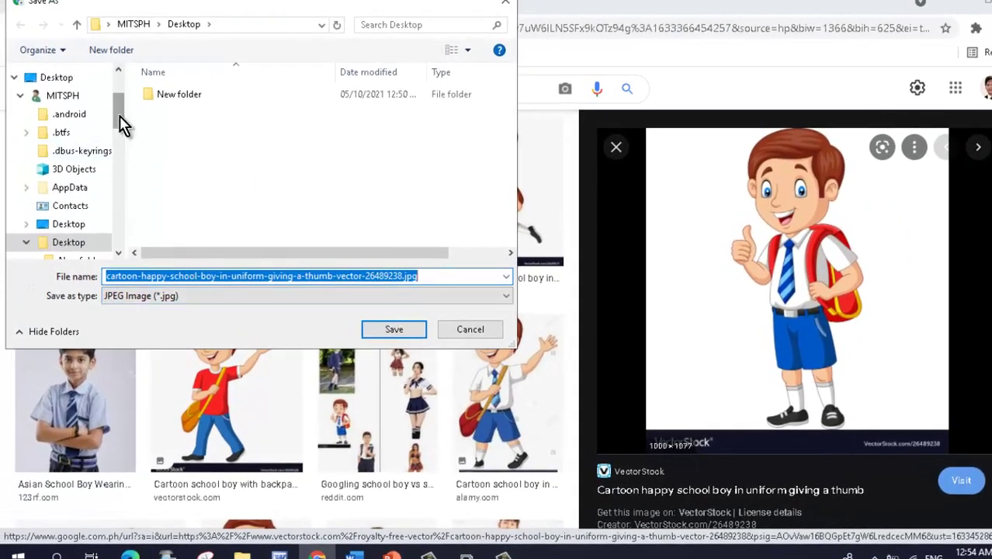
{"action": "left_click_drag", "start_coordinate": [119, 122], "coordinate": [117, 81]}
{"action": "left_click", "coordinate": [62, 151]}
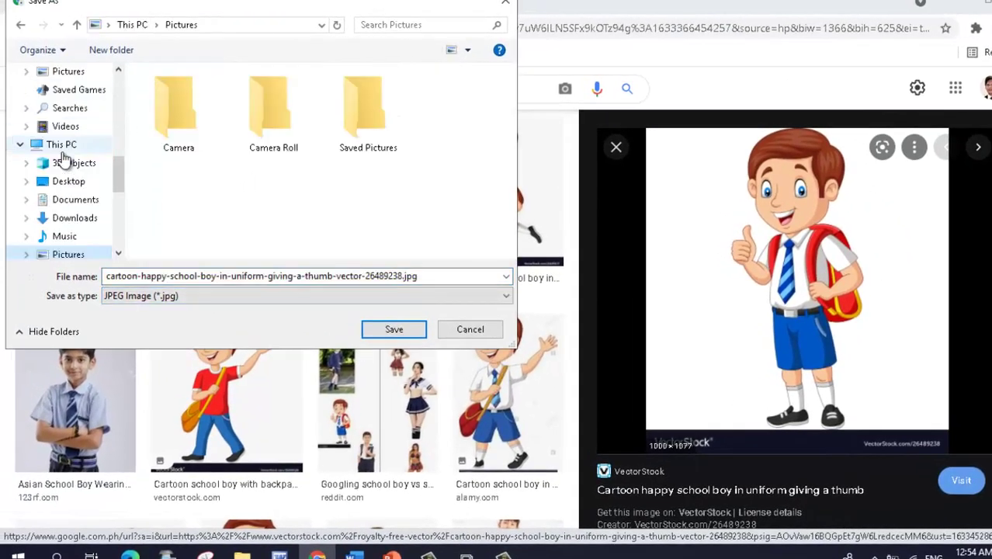
{"action": "left_click", "coordinate": [396, 330]}
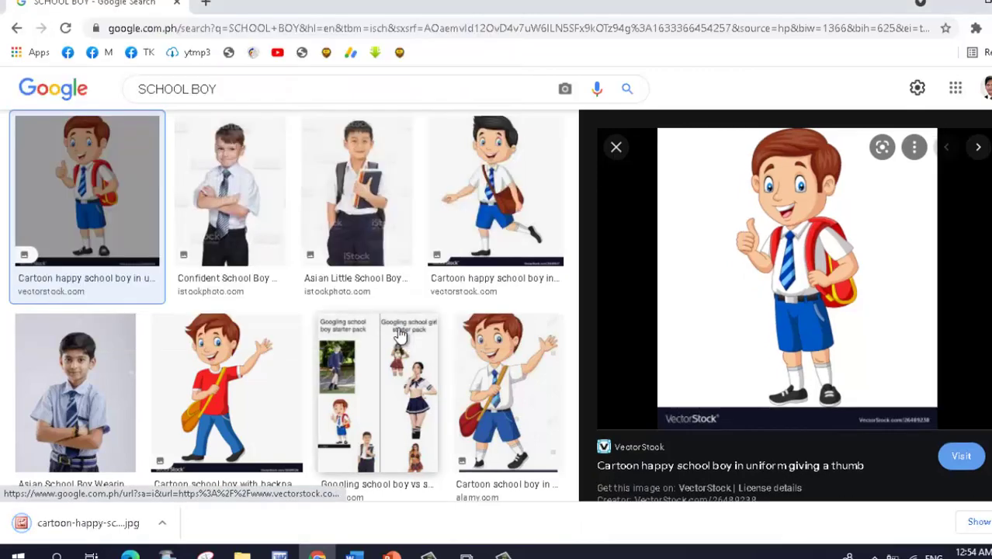
- Switch back to File Explorer and check both the Pictures folder and E:\Pictures for the saved school boy image
{"action": "left_click", "coordinate": [946, 19]}
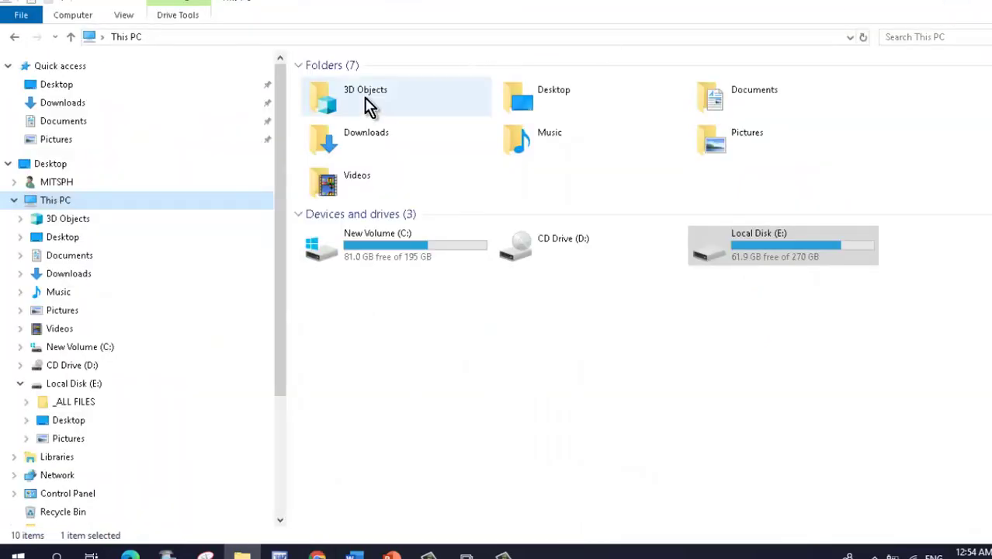
{"action": "left_click", "coordinate": [65, 140]}
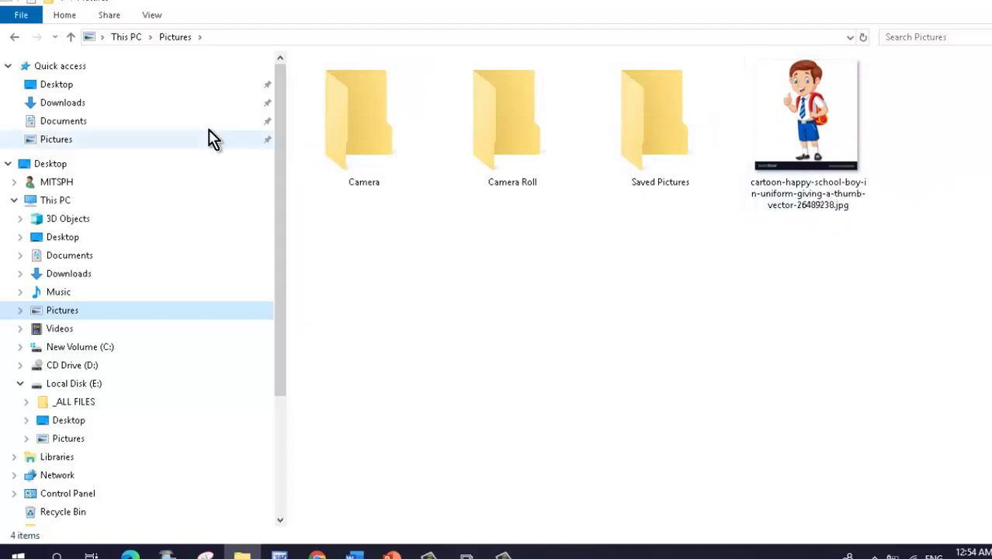
{"action": "left_click", "coordinate": [67, 201]}
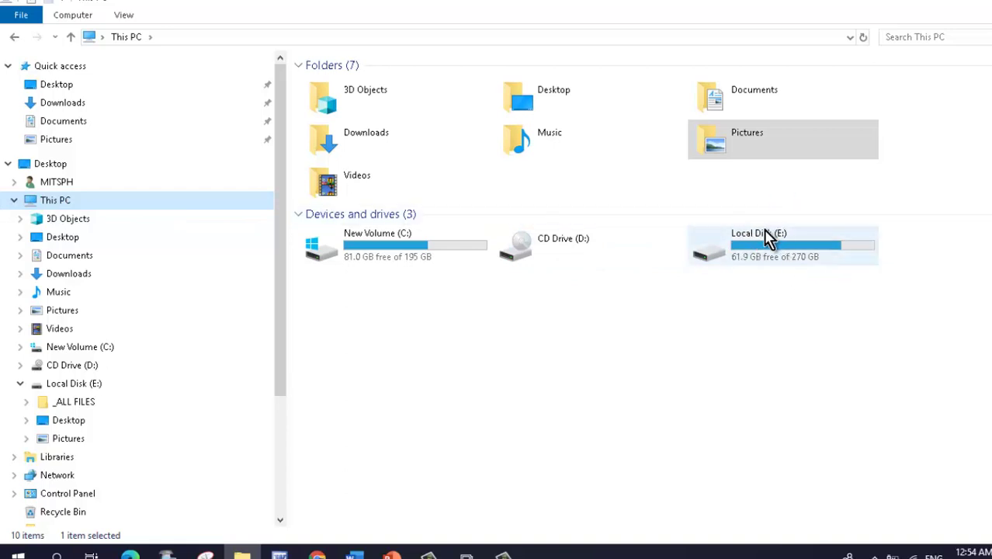
{"action": "double_click", "coordinate": [783, 253]}
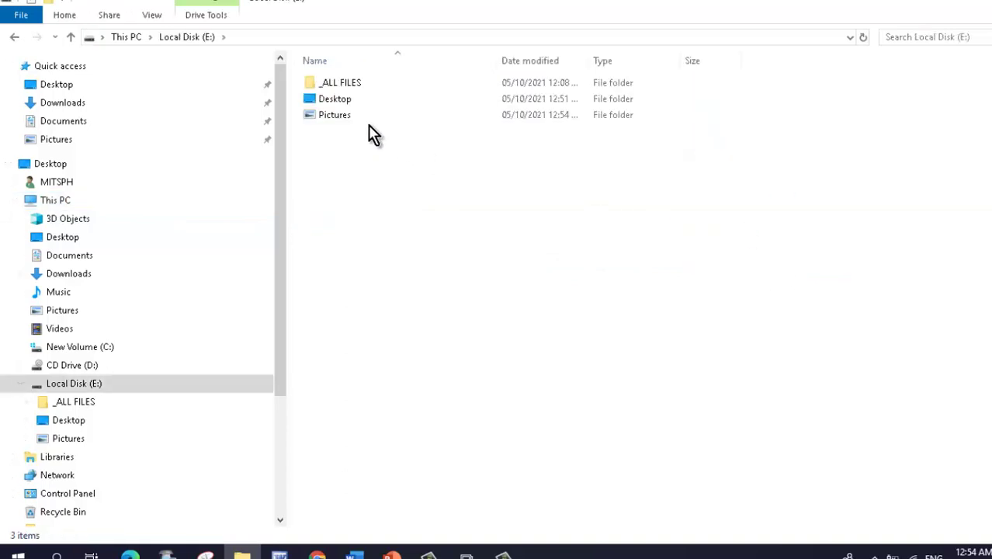
{"action": "double_click", "coordinate": [343, 117]}
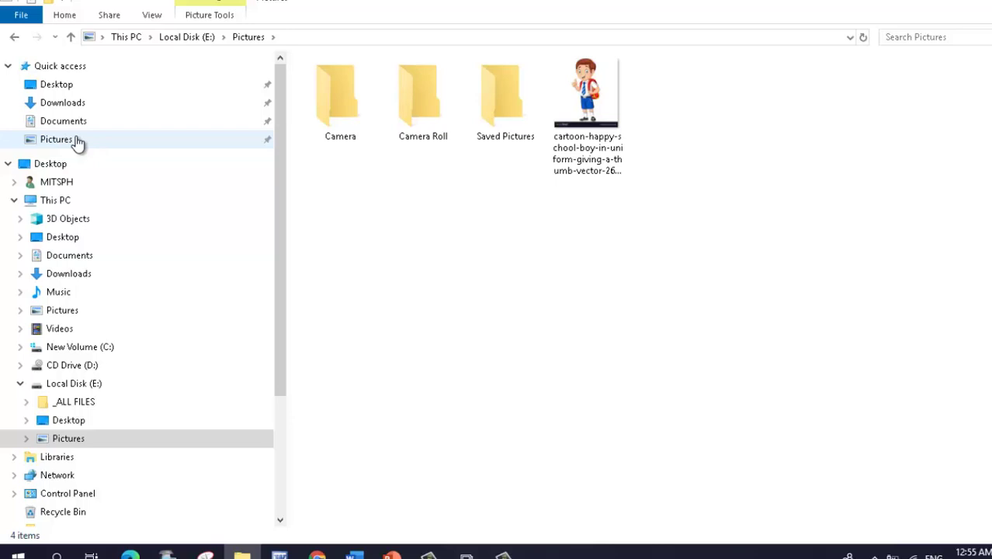
- View the relocated folders in Local Disk (E:) and return to the This PC overview
{"action": "left_click_drag", "start_coordinate": [282, 194], "coordinate": [259, 288]}
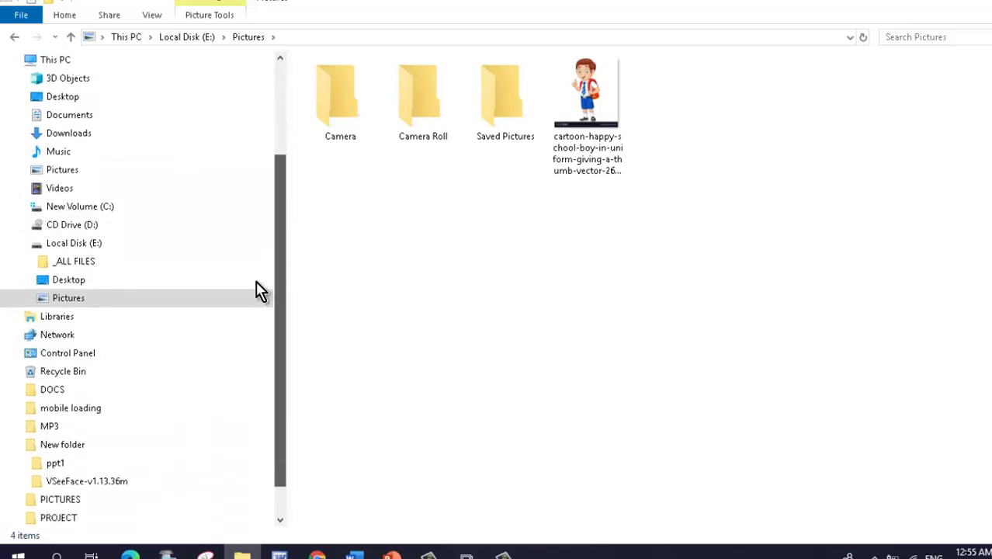
{"action": "left_click", "coordinate": [75, 247]}
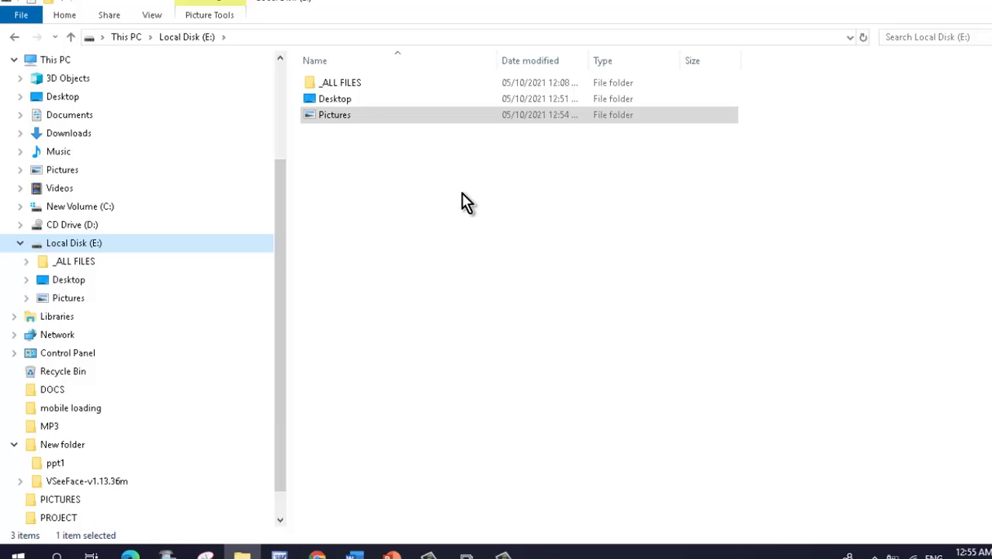
{"action": "left_click", "coordinate": [62, 61]}
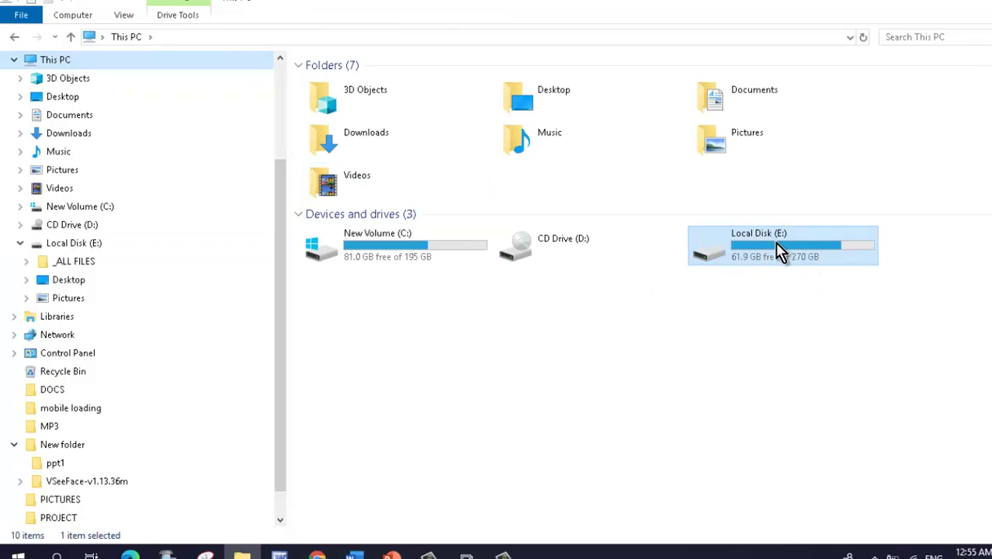
{"action": "left_click_drag", "start_coordinate": [279, 211], "coordinate": [282, 72]}
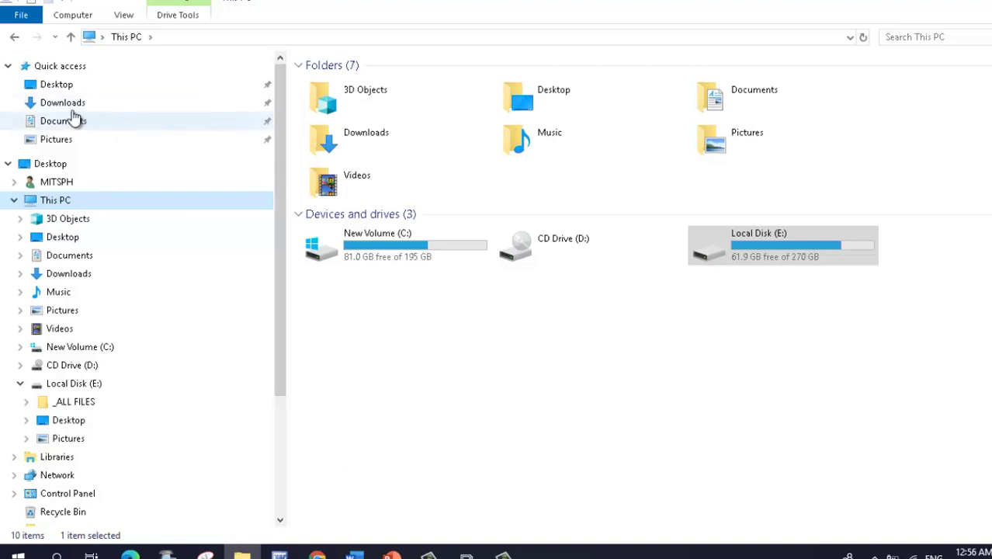
{"action": "key", "text": "Tab"}
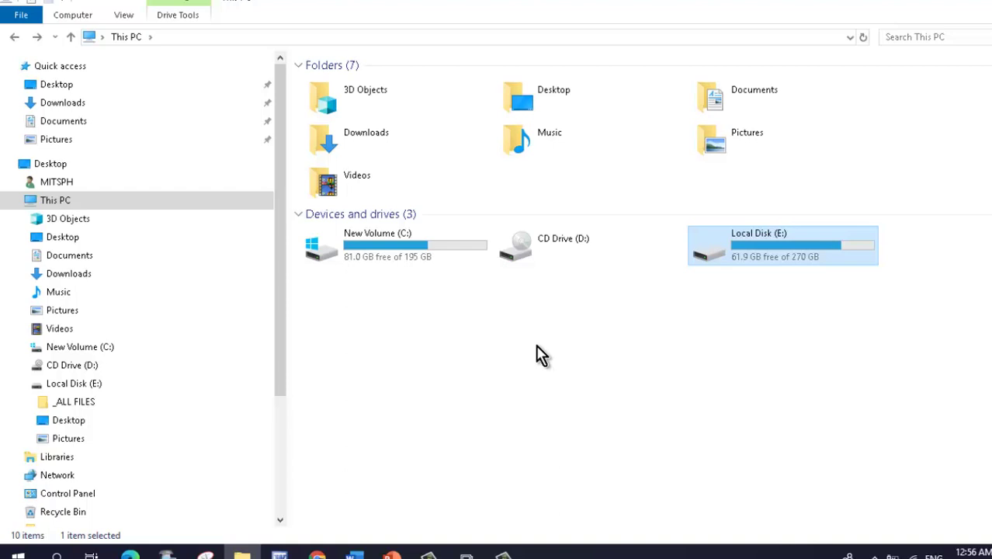
{"action": "right_click", "coordinate": [75, 121]}
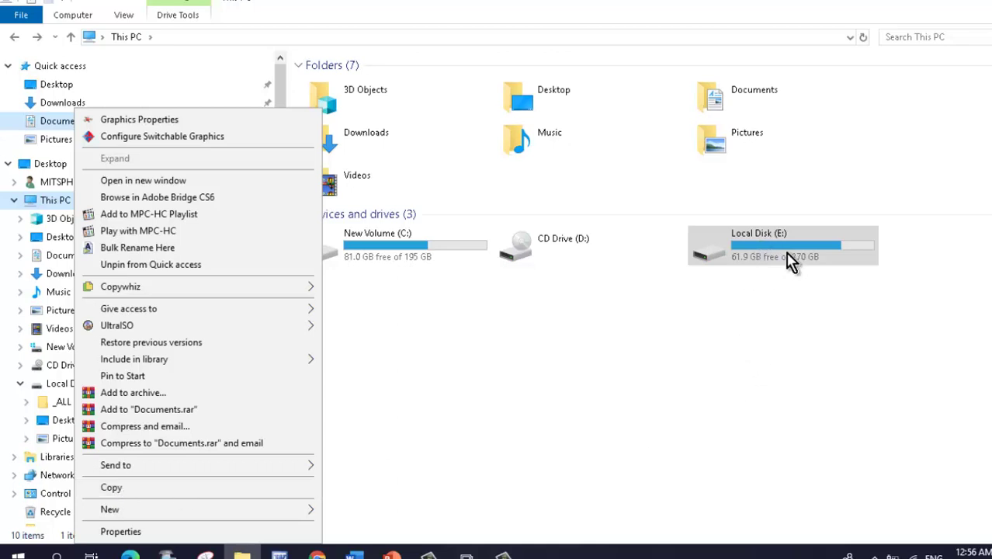
{"action": "left_click", "coordinate": [729, 250]}
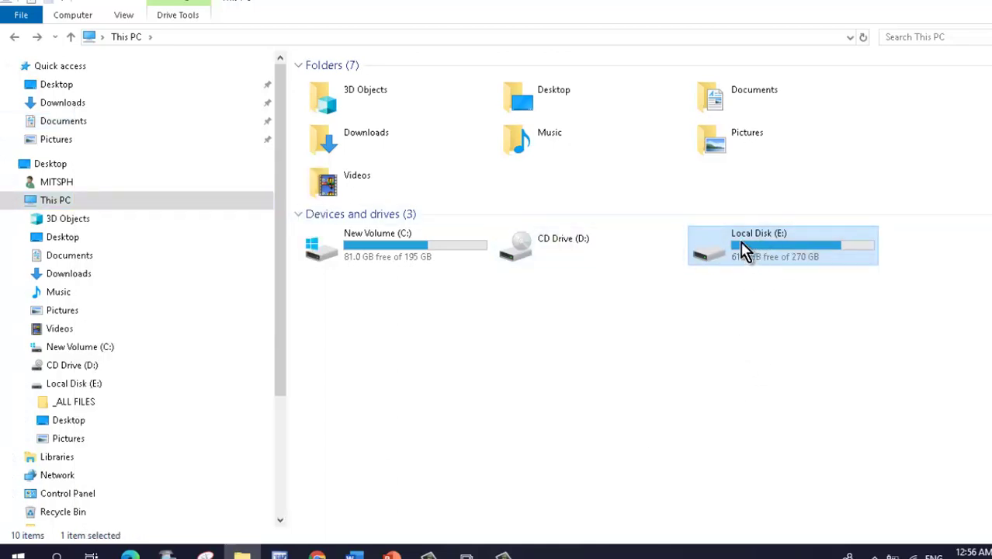
- Open Local Disk (E:) to review its Desktop and Pictures folders, and return to the Windows desktop
{"action": "double_click", "coordinate": [764, 241]}
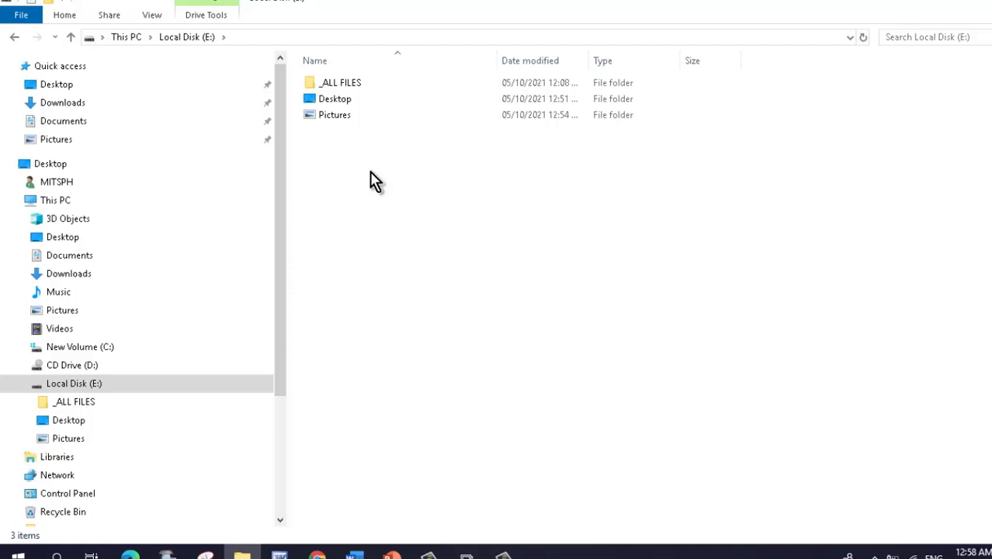
{"action": "left_click", "coordinate": [949, 3]}
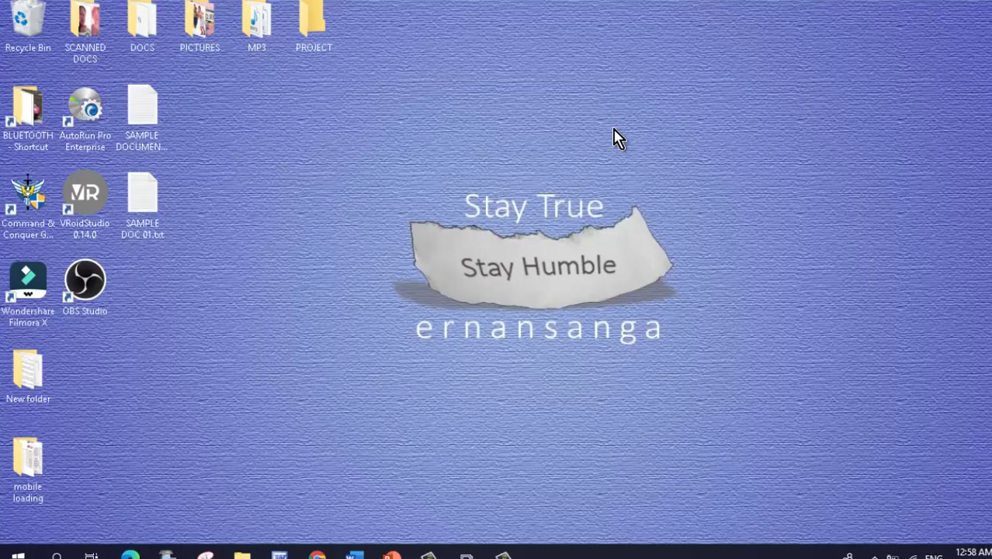